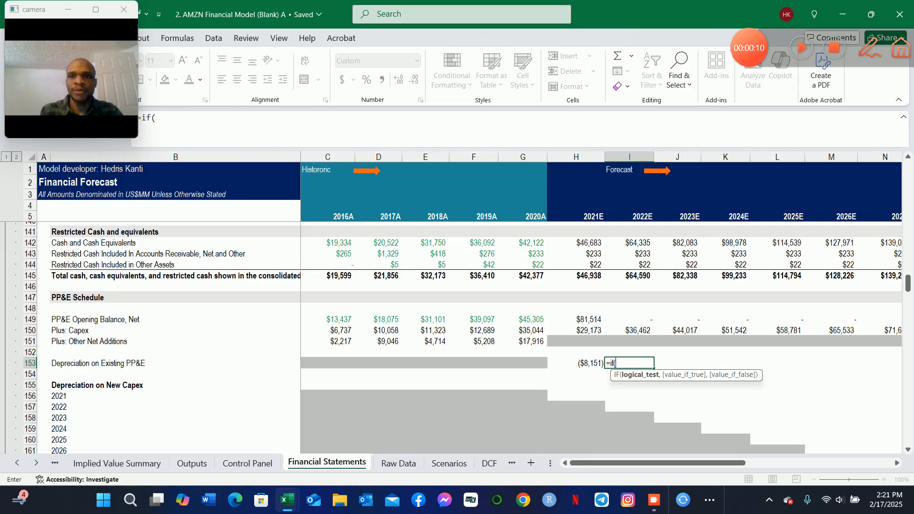
# In the 2022E Depreciation on Existing PP&E cell, build the IF test comparing I$5 as greater than $H$5.
pyautogui.press('F4')
pyautogui.press('F4')
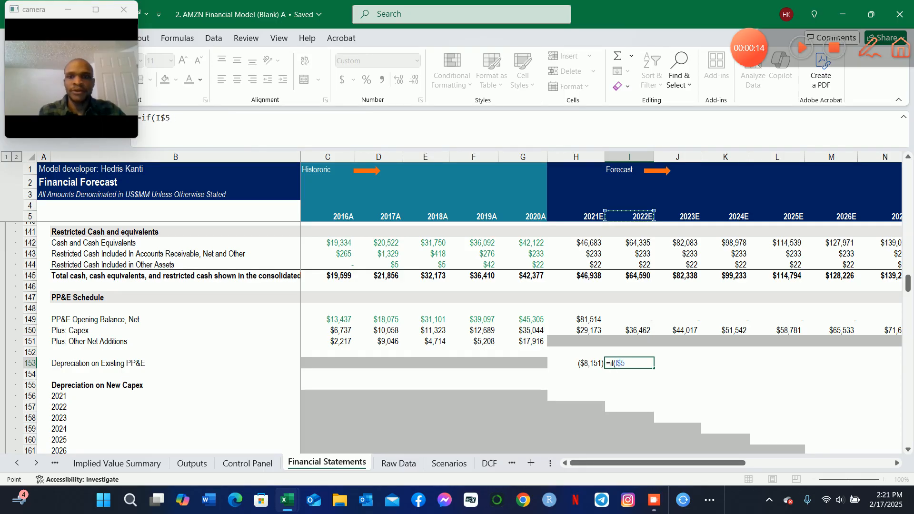
pyautogui.write('>')
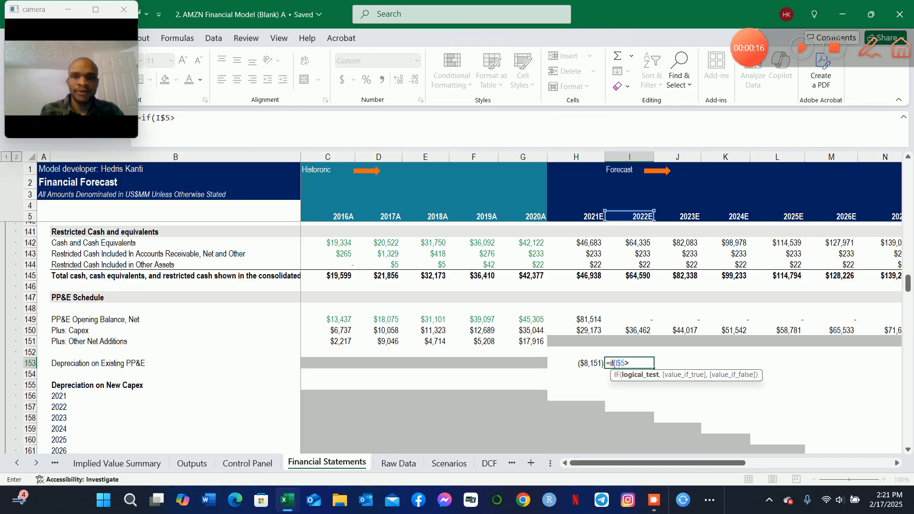
pyautogui.click(576, 217)
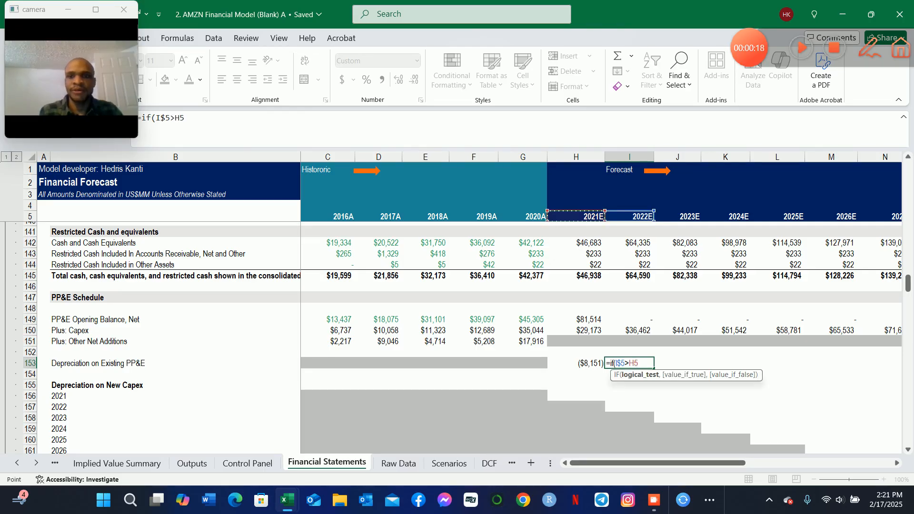
pyautogui.press('F4')
pyautogui.press('F4')
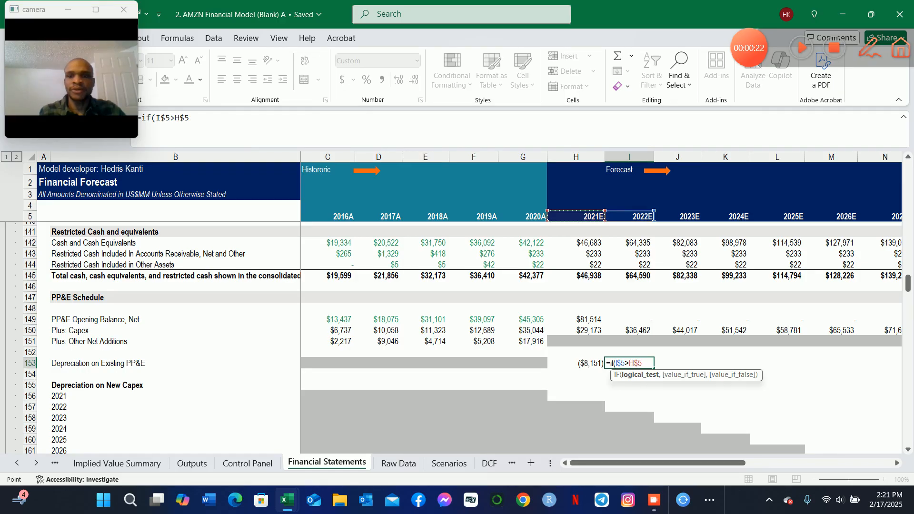
pyautogui.press('F4')
pyautogui.press('F4')
pyautogui.press('F4')
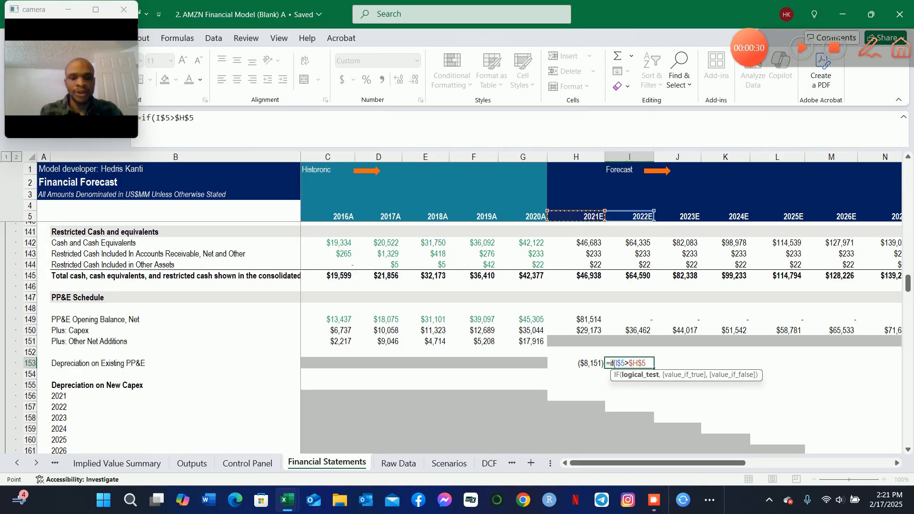
# Extend the IF test's threshold by adding the asset average useful life, 'Control Panel'!$O$39, minus 1.
pyautogui.write('+')
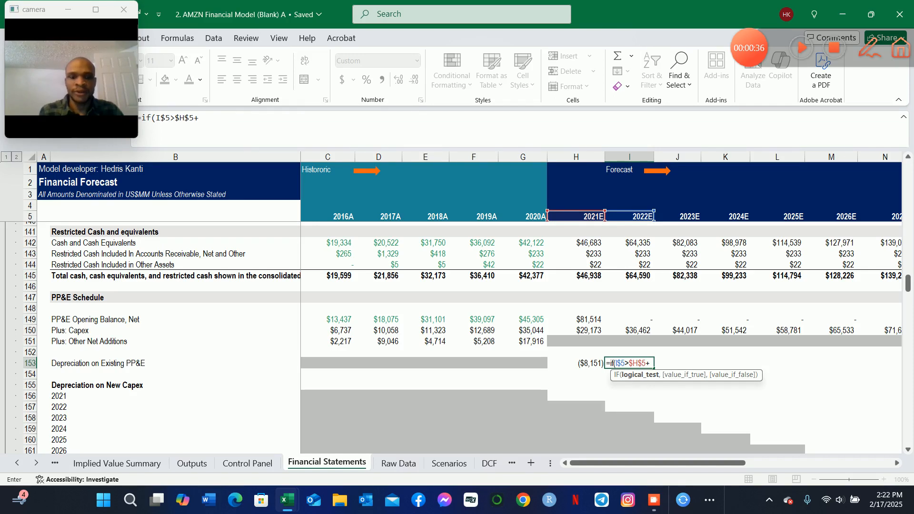
pyautogui.hotkey('ctrl', 'pageup')
pyautogui.press('Down')
pyautogui.press('Down')
pyautogui.press('Down')
pyautogui.press('Down')
pyautogui.press('Down')
pyautogui.press('Down')
pyautogui.press('Down')
pyautogui.press('Down')
pyautogui.press('Down')
pyautogui.press('Down')
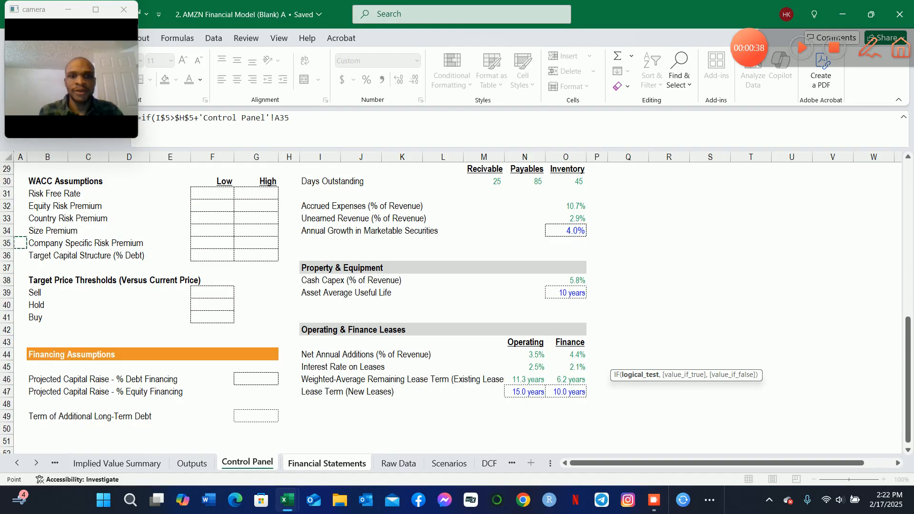
pyautogui.press('Right')
pyautogui.press('Right')
pyautogui.press('Right')
pyautogui.press('Right')
pyautogui.press('Right')
pyautogui.press('Right')
pyautogui.press('Right')
pyautogui.press('Right')
pyautogui.press('Right')
pyautogui.press('Right')
pyautogui.press('Right')
pyautogui.press('Right')
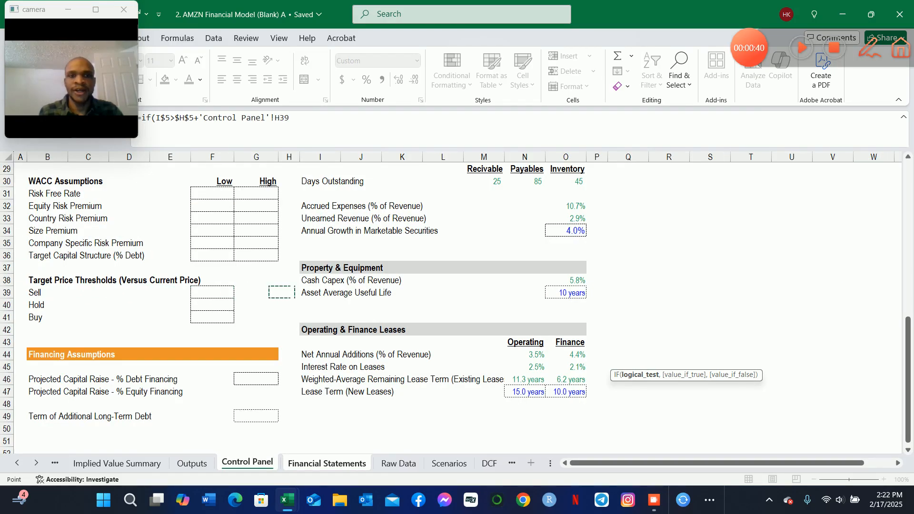
pyautogui.press('Right')
pyautogui.press('Right')
pyautogui.press('F4')
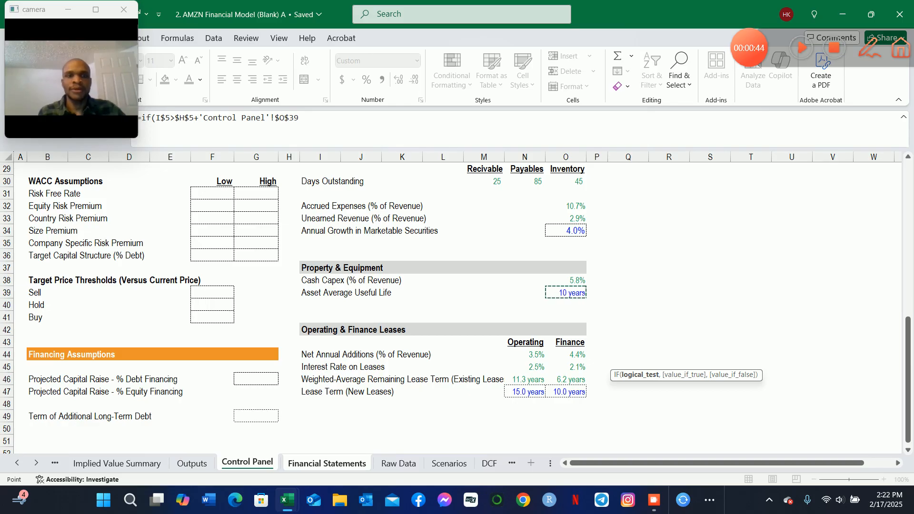
pyautogui.write('-1')
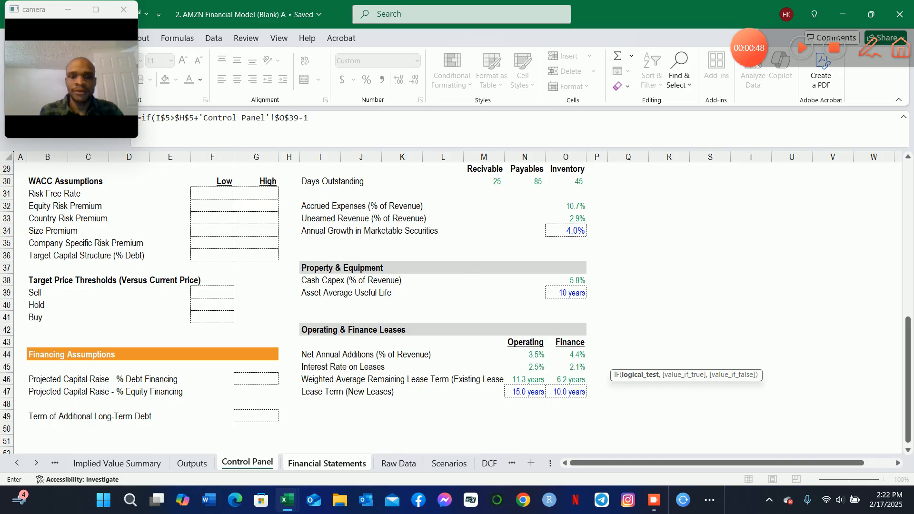
pyautogui.press('Return')
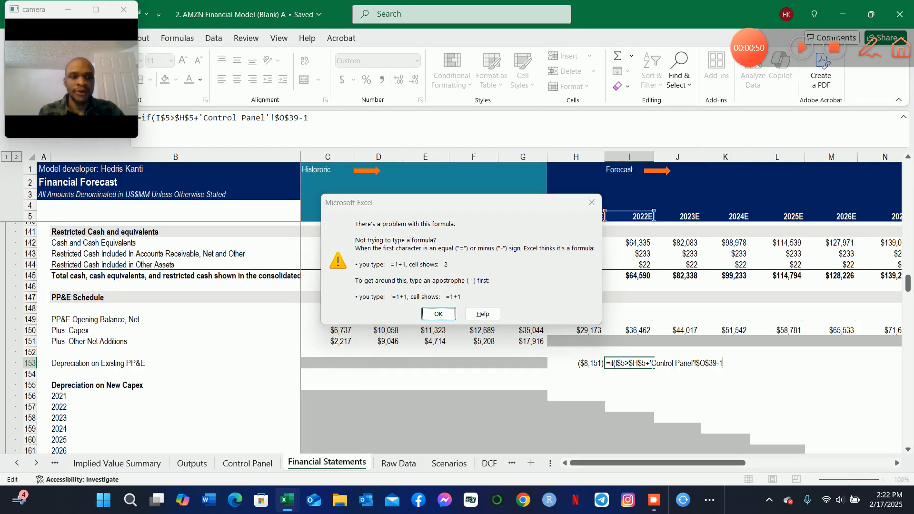
pyautogui.press('Return')
pyautogui.press('Right')
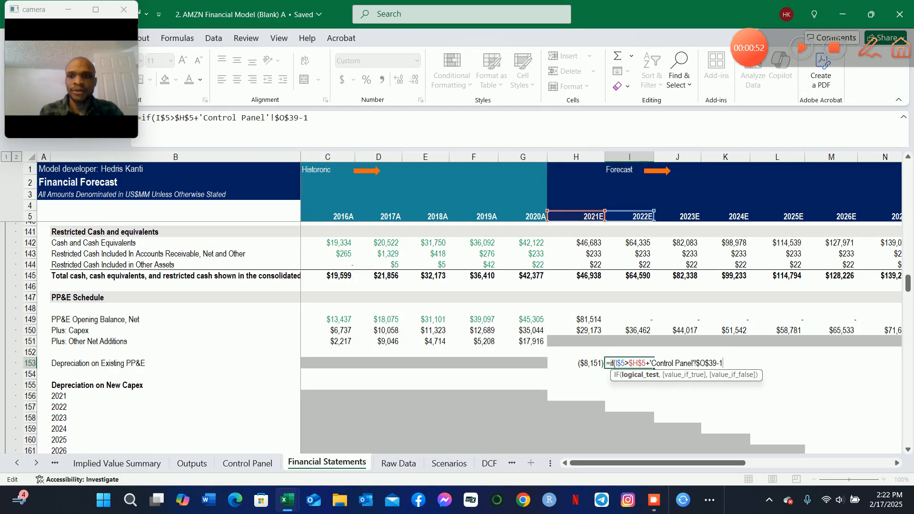
# Complete the IF formula with 0 when true and the prior year's depreciation, H153, when false.
pyautogui.write(',')
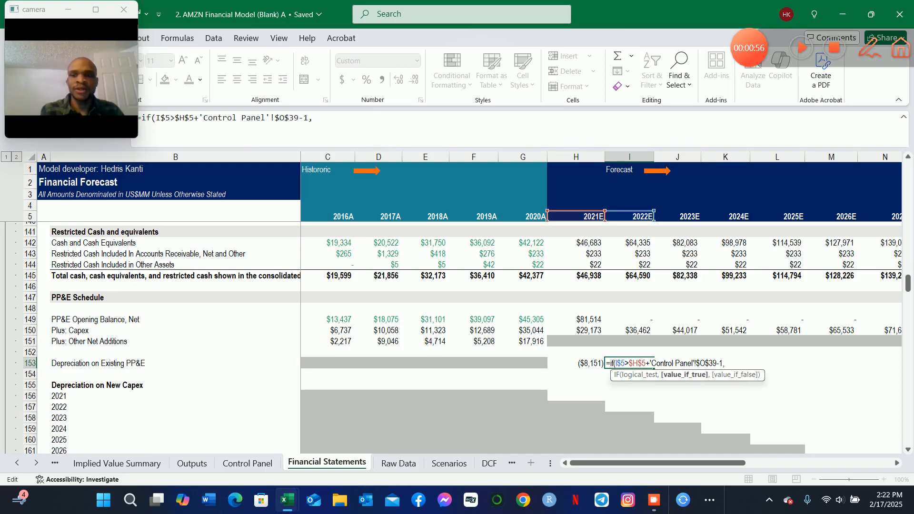
pyautogui.write('0')
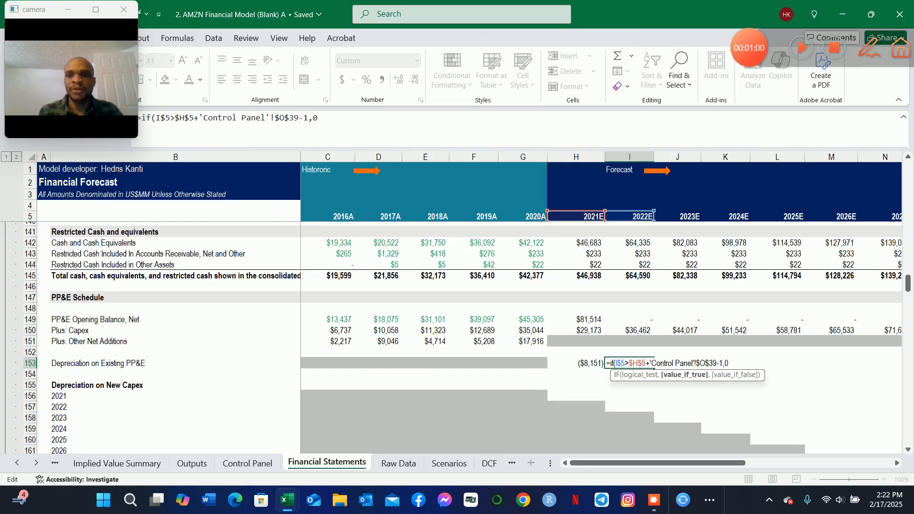
pyautogui.write(',')
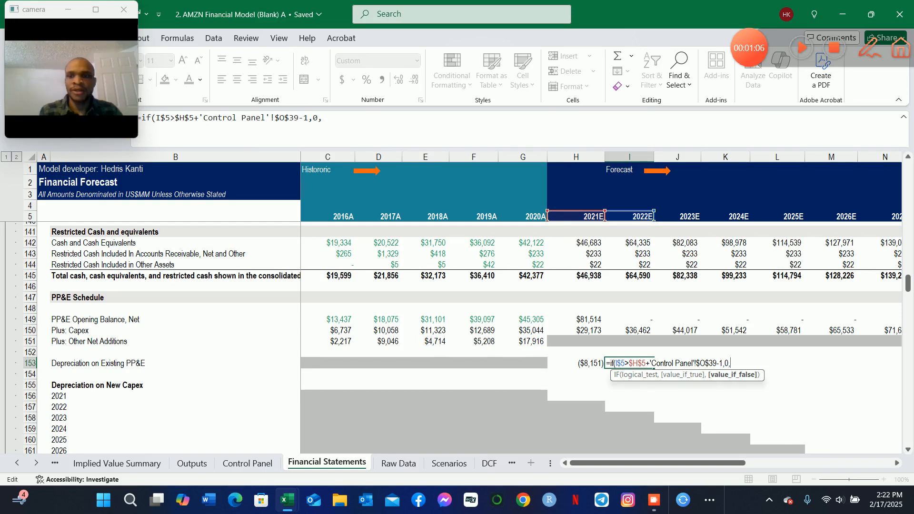
pyautogui.press('F2')
pyautogui.press('Left')
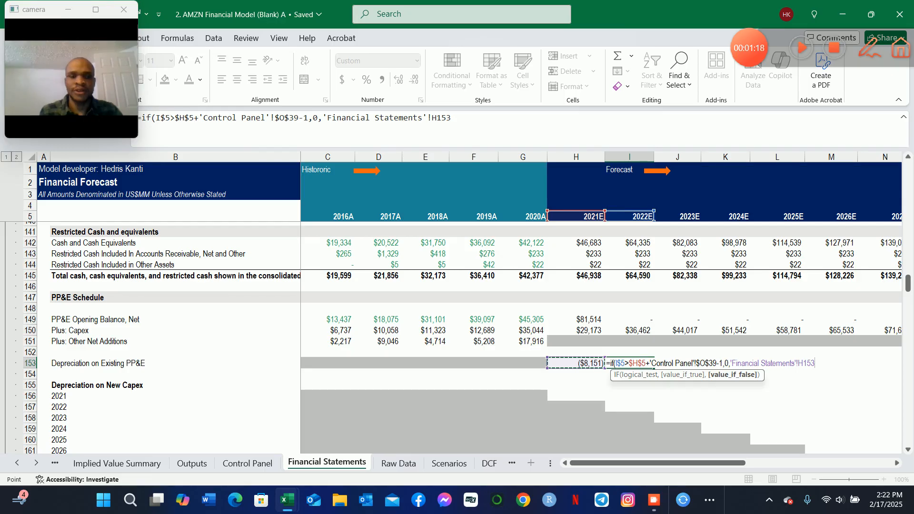
pyautogui.write(')')
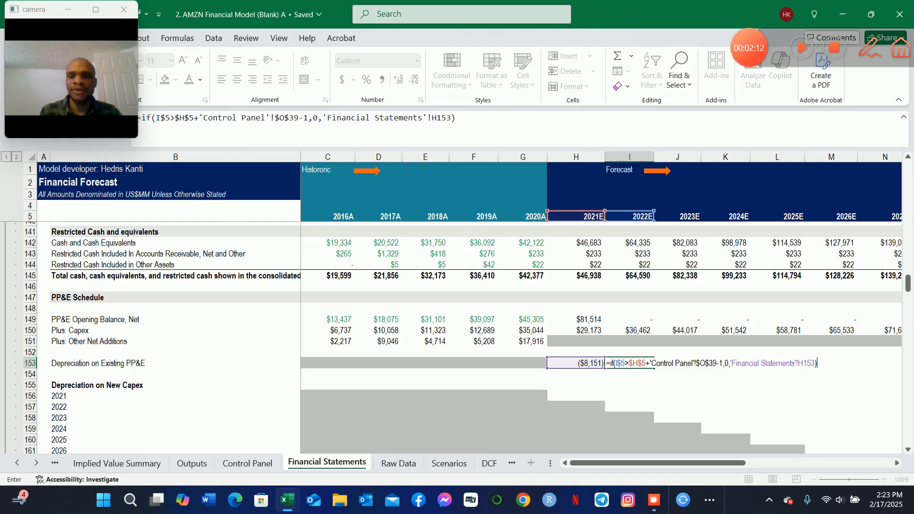
pyautogui.press('Return')
pyautogui.press('Up')
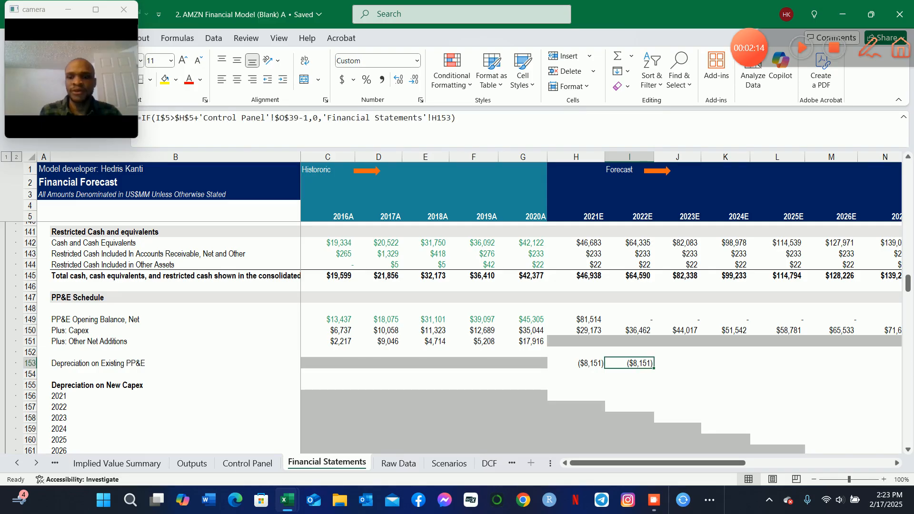
# Fill the 2022E existing PP&E depreciation formula across the row through 2031E.
pyautogui.hotkey('shift', 'Right')
pyautogui.hotkey('shift', 'Right')
pyautogui.hotkey('shift', 'Right')
pyautogui.hotkey('shift', 'Right')
pyautogui.hotkey('shift', 'Right')
pyautogui.hotkey('shift', 'Right')
pyautogui.hotkey('shift', 'Right')
pyautogui.hotkey('shift', 'Right')
pyautogui.hotkey('shift', 'Right')
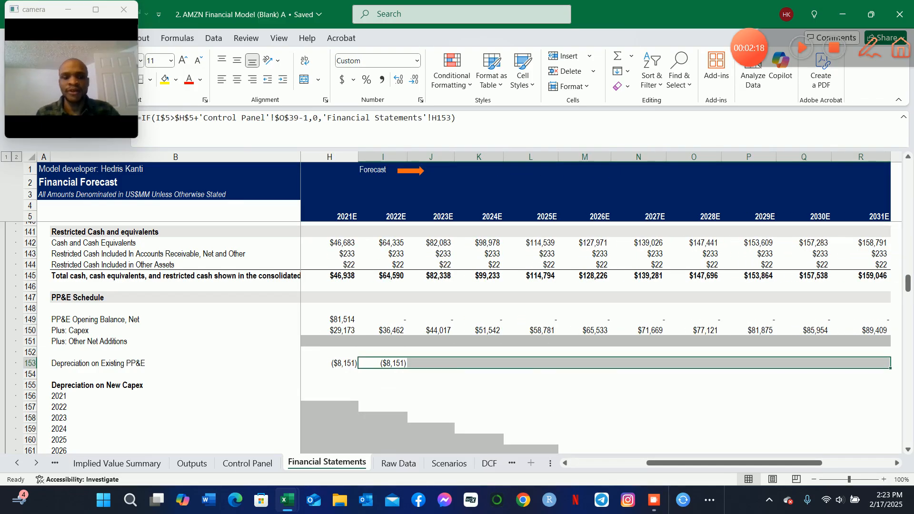
pyautogui.hotkey('ctrl', 'r')
# Review the Depreciation on Existing PP&E row across all forecast years from 2021E to 2031E.
pyautogui.press('Left')
pyautogui.press('Right')
pyautogui.hotkey('ctrl', 'shift', 'Right')
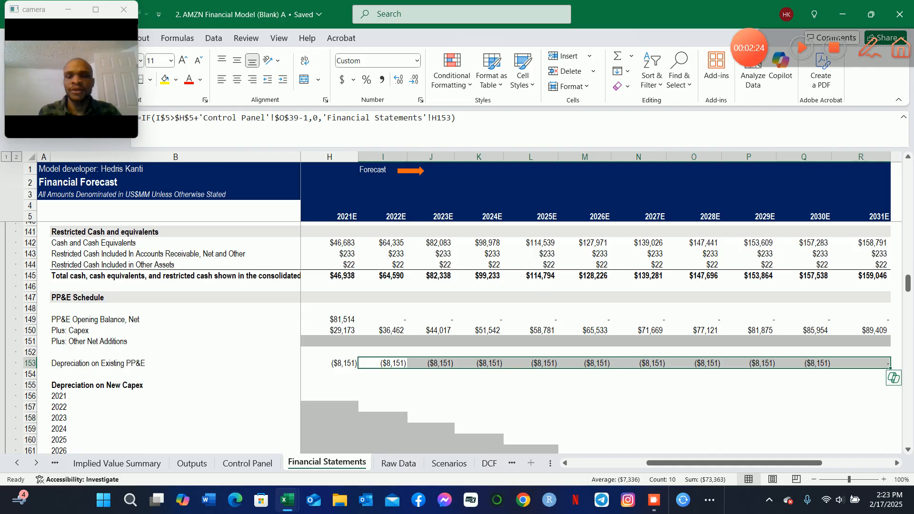
pyautogui.press('Left')
pyautogui.hotkey('ctrl', 'shift', 'Right')
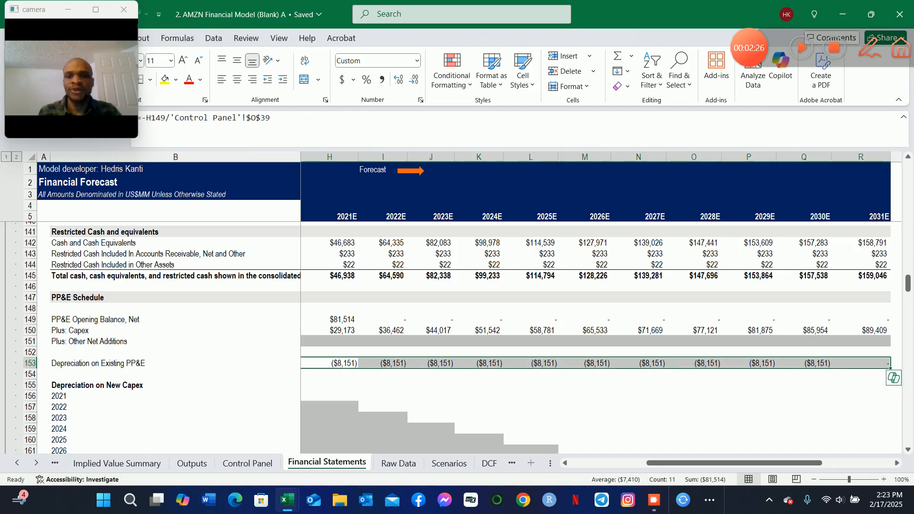
pyautogui.press('Right')
pyautogui.press('Right')
pyautogui.press('Right')
pyautogui.press('Right')
pyautogui.press('Right')
pyautogui.press('Right')
pyautogui.press('Right')
pyautogui.press('Right')
pyautogui.press('Right')
pyautogui.press('Right')
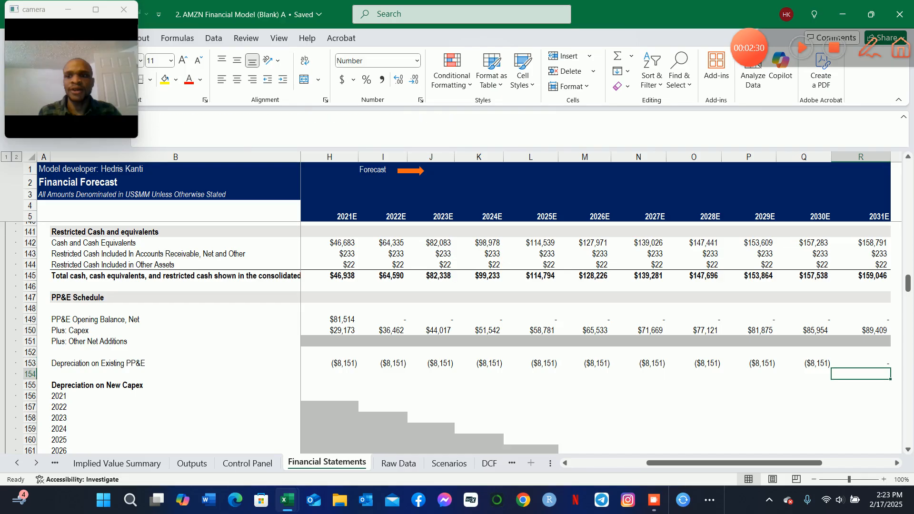
pyautogui.press('Left')
pyautogui.press('Left')
pyautogui.press('Left')
pyautogui.press('Left')
pyautogui.press('Left')
pyautogui.press('Left')
pyautogui.press('Left')
pyautogui.press('Left')
pyautogui.press('Left')
pyautogui.press('Left')
pyautogui.press('Left')
pyautogui.press('Left')
pyautogui.press('Left')
pyautogui.press('Left')
pyautogui.press('Left')
pyautogui.press('Left')
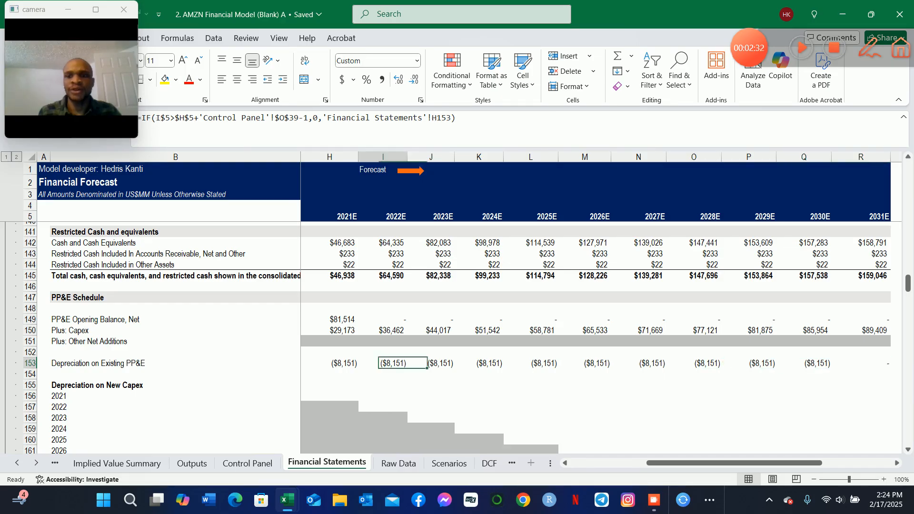
pyautogui.press('Right')
pyautogui.press('Right')
pyautogui.press('Right')
pyautogui.press('Right')
pyautogui.press('Right')
pyautogui.press('Right')
pyautogui.press('Right')
pyautogui.press('Right')
pyautogui.press('Right')
pyautogui.press('Right')
pyautogui.press('Left')
pyautogui.press('Left')
pyautogui.press('Left')
pyautogui.press('Left')
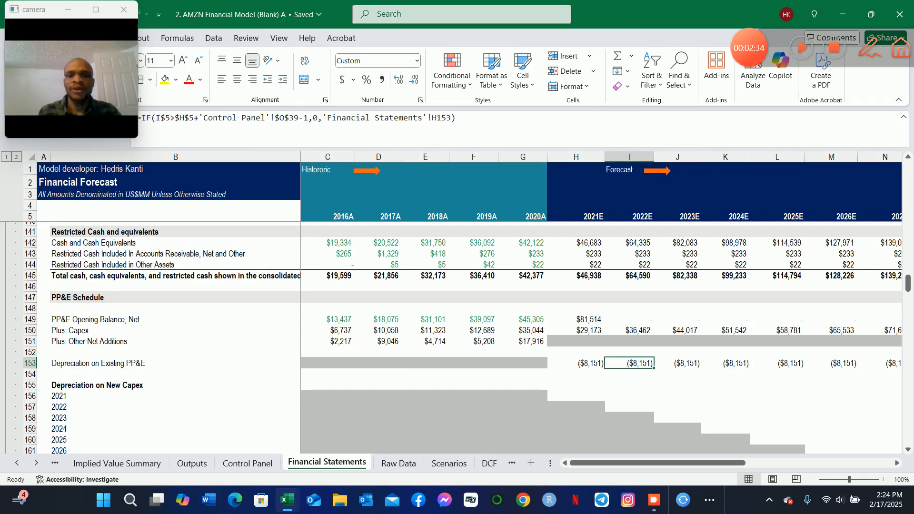
# Under Depreciation on New Capex, begin the 2021 row's 2021E formula with the negative of 2021E capex, H150.
pyautogui.press('Down')
pyautogui.press('Down')
pyautogui.press('Down')
pyautogui.press('Down')
pyautogui.press('Up')
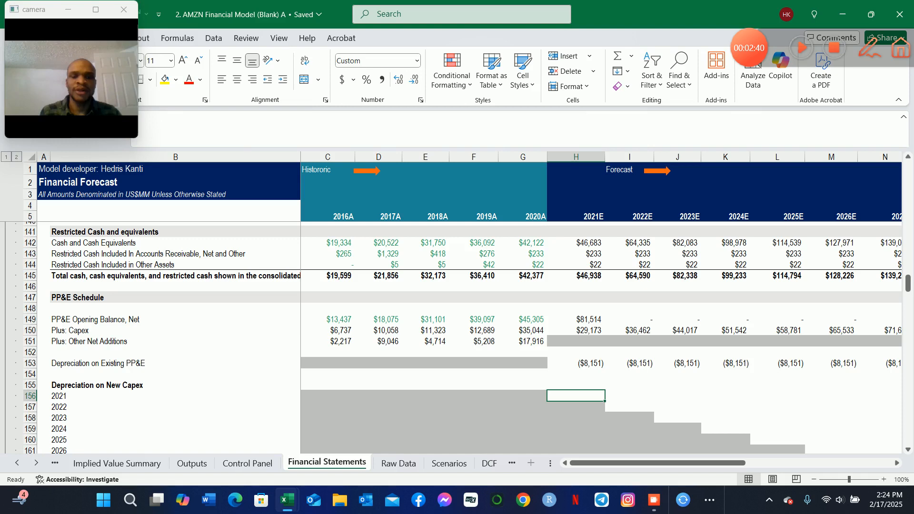
pyautogui.write('=-')
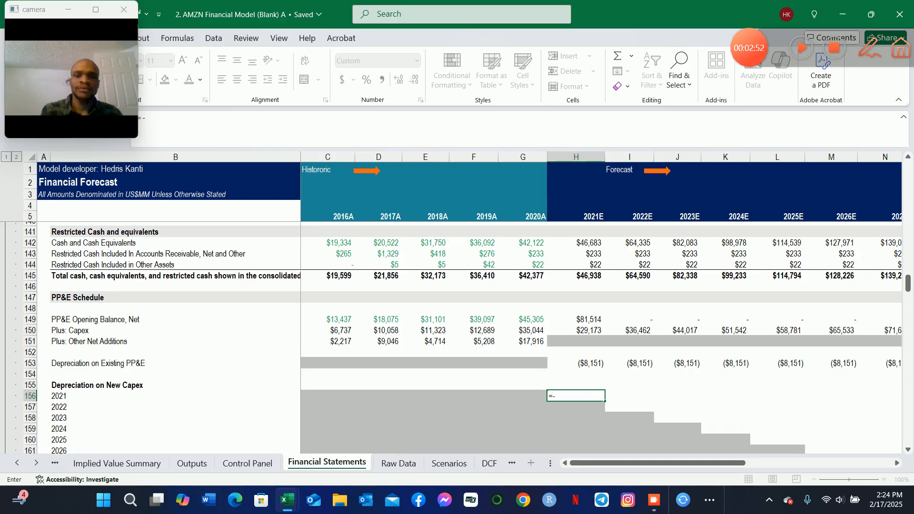
pyautogui.press('Up')
pyautogui.press('Up')
pyautogui.press('Up')
pyautogui.press('Up')
pyautogui.press('Up')
pyautogui.press('Up')
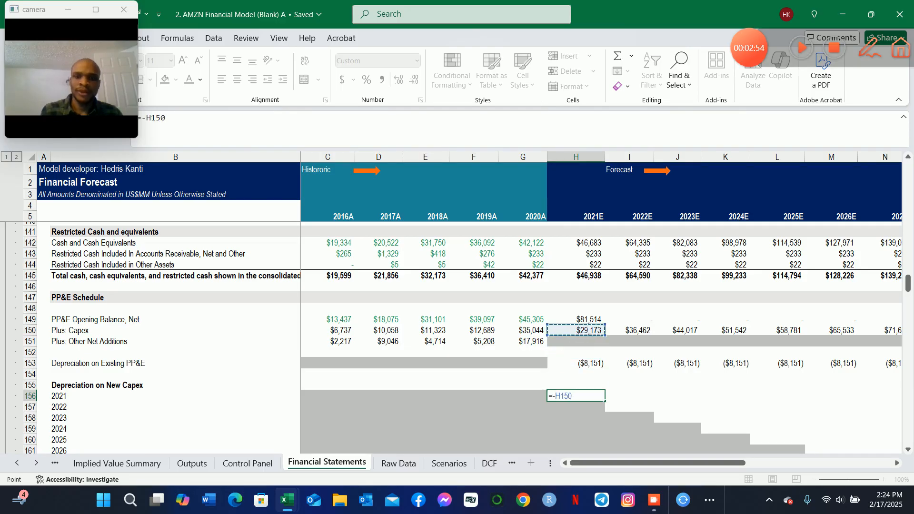
# Divide the capex in the H156 formula by the Control Panel's asset average useful life, O39.
pyautogui.write('/')
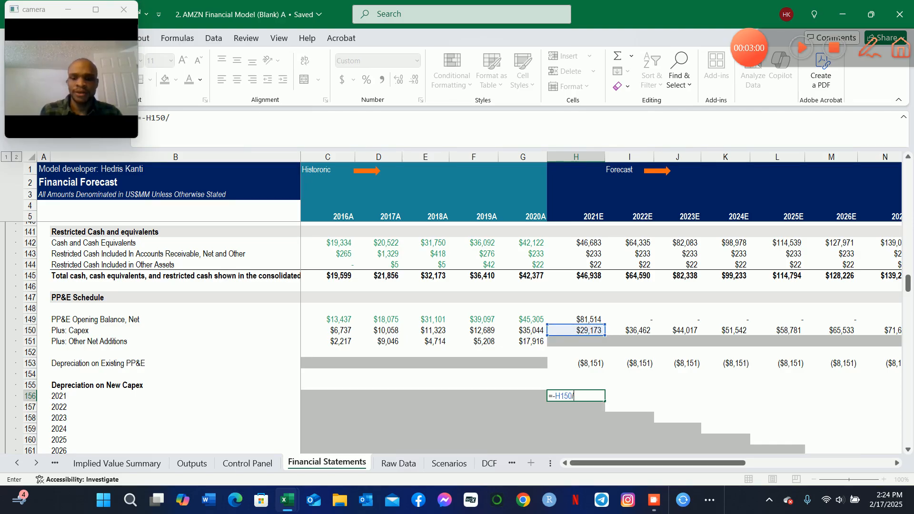
pyautogui.hotkey('ctrl', 'pageup')
pyautogui.press('Down')
pyautogui.press('Down')
pyautogui.press('Down')
pyautogui.press('Down')
pyautogui.press('Down')
pyautogui.press('Down')
pyautogui.press('Down')
pyautogui.press('Down')
pyautogui.press('Down')
pyautogui.press('Down')
pyautogui.press('Down')
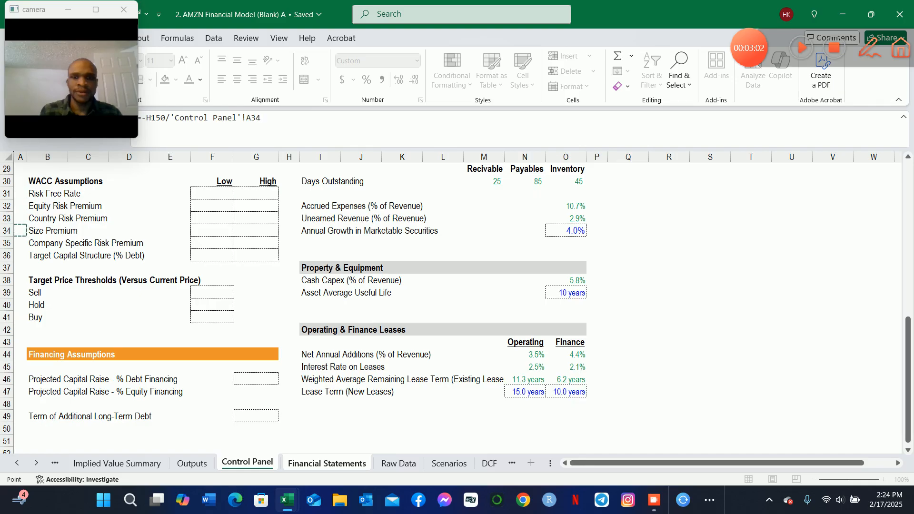
pyautogui.press('Right')
pyautogui.press('Right')
pyautogui.press('Right')
pyautogui.press('Right')
pyautogui.press('Right')
pyautogui.press('Right')
pyautogui.press('Up')
pyautogui.press('Right')
pyautogui.press('Right')
pyautogui.press('Right')
pyautogui.press('Right')
pyautogui.press('Right')
pyautogui.press('Right')
pyautogui.press('Right')
pyautogui.press('Right')
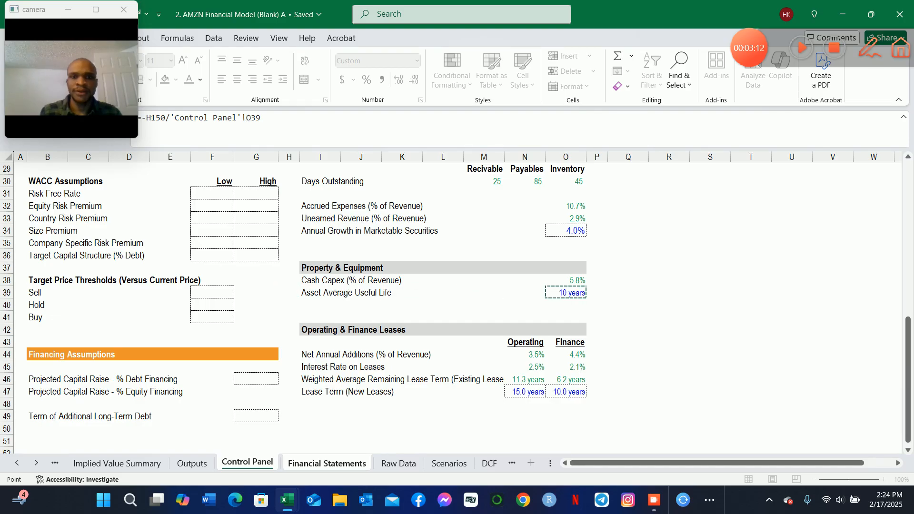
pyautogui.press('Return')
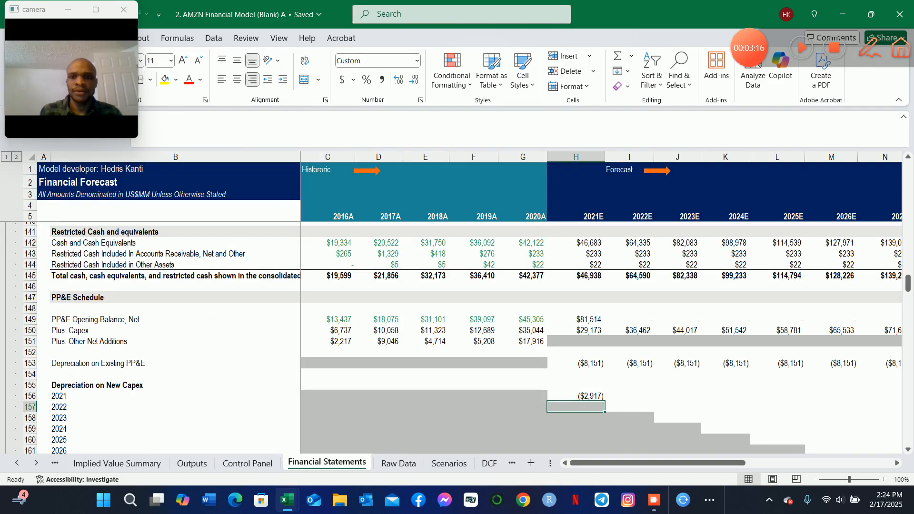
# Anchor the H156 references so the formula reads =-H$150/'Control Panel'!$O$39.
pyautogui.press('Up')
pyautogui.press('F2')
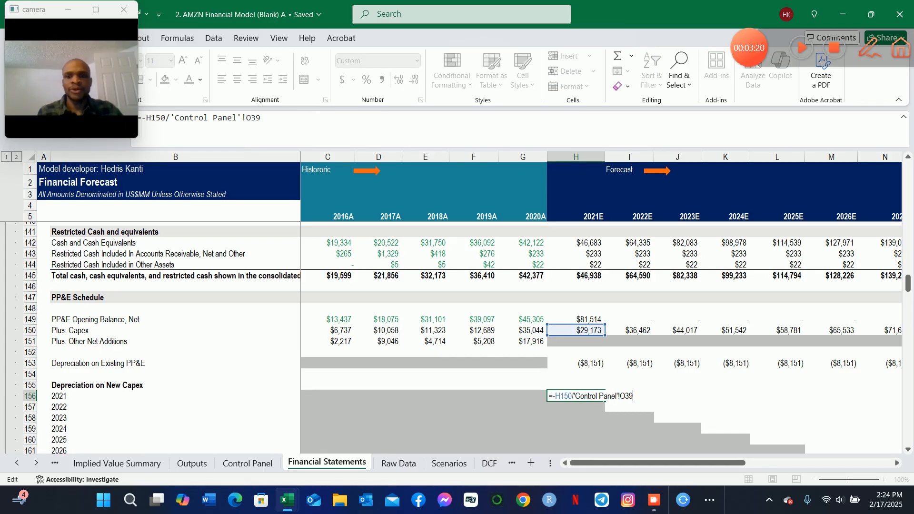
pyautogui.press('F4')
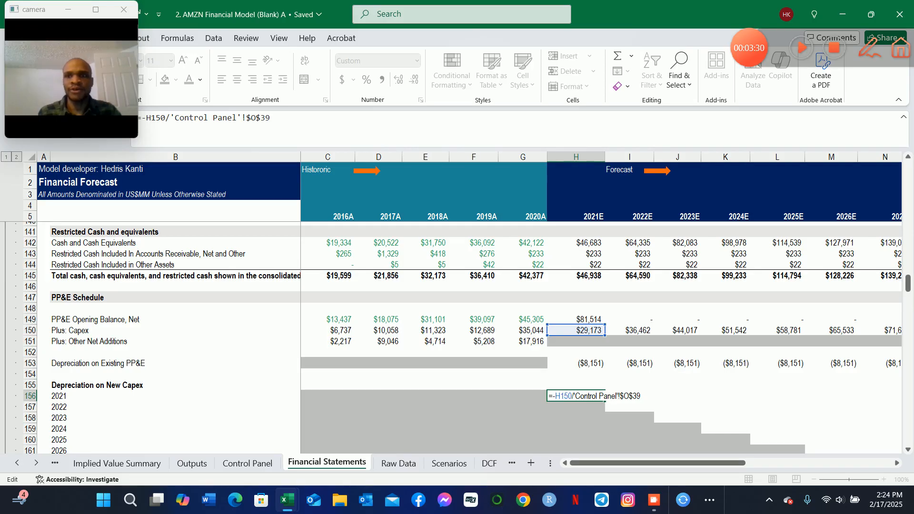
pyautogui.press('F4')
pyautogui.press('F4')
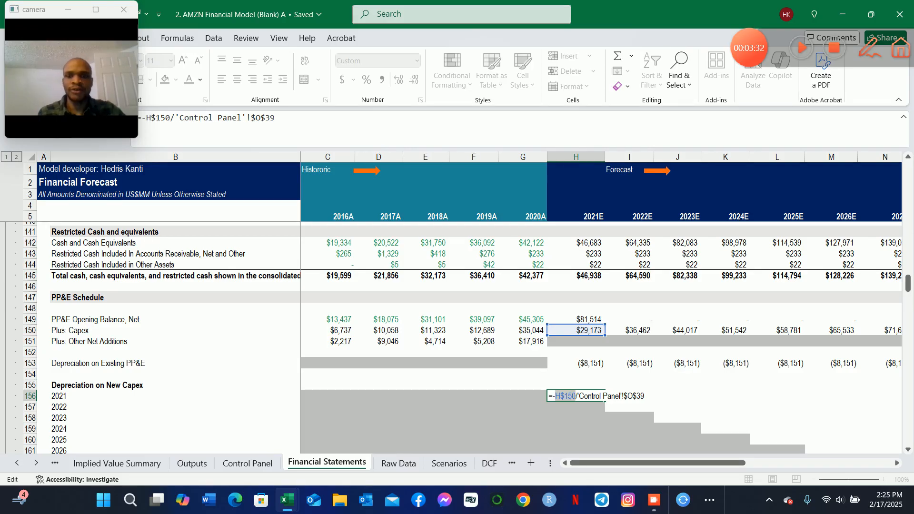
pyautogui.press('Return')
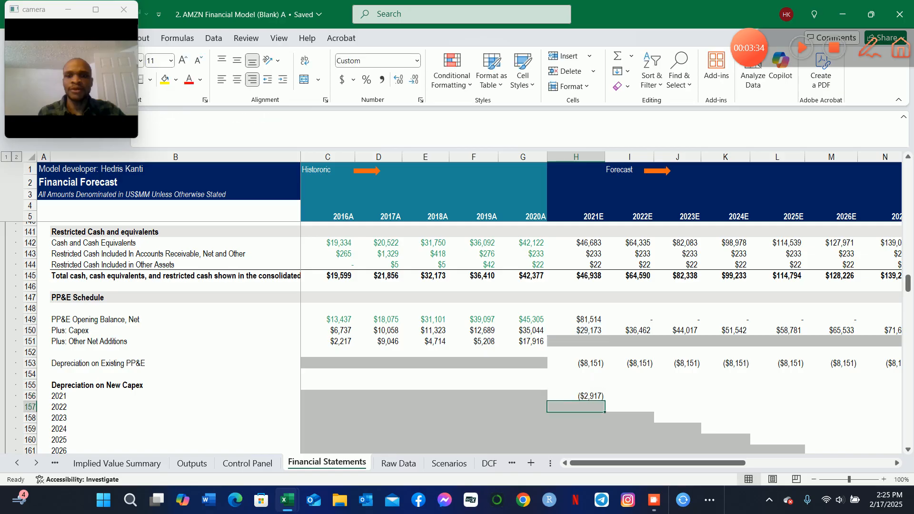
# Copy the H156 depreciation formula diagonally into the first depreciation cell of each capex year, from I157 for 2022 to R166 for 2031.
pyautogui.click(577, 396)
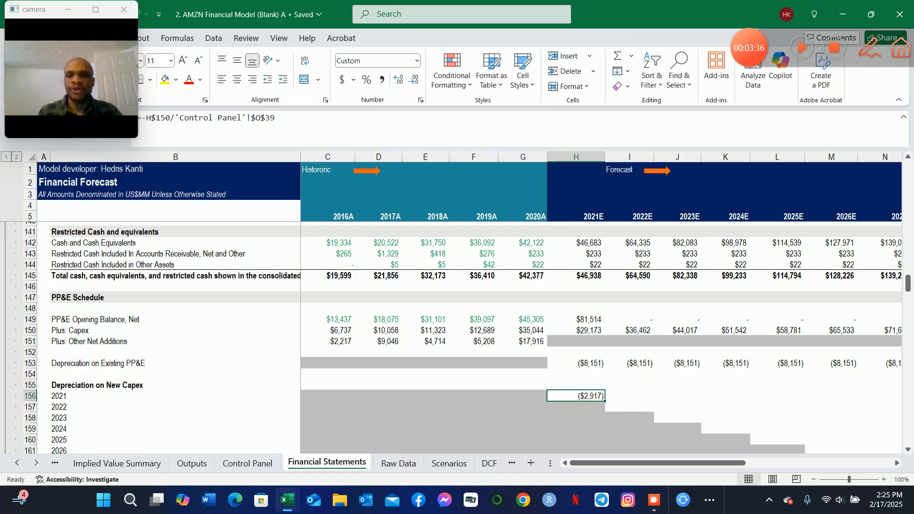
pyautogui.hotkey('ctrl', 'c')
pyautogui.press('Right')
pyautogui.press('Down')
pyautogui.hotkey('ctrl', 'v')
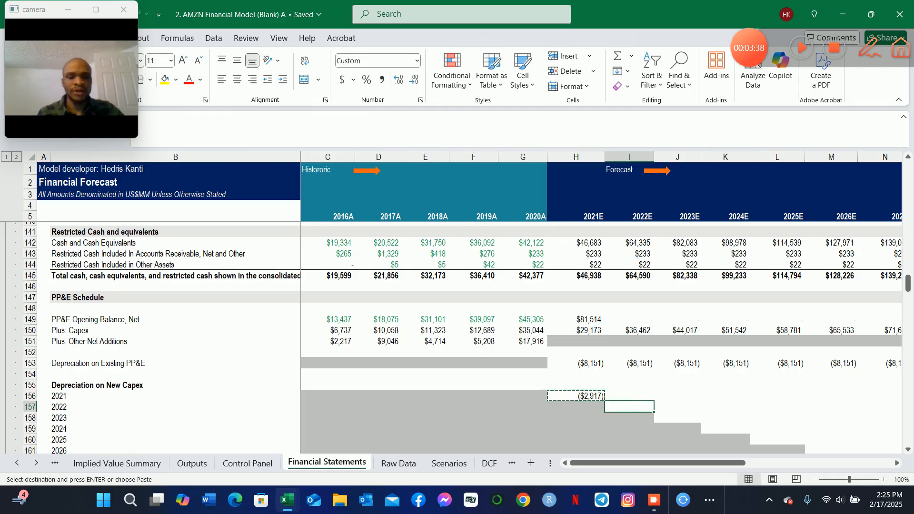
pyautogui.press('Right')
pyautogui.press('Down')
pyautogui.hotkey('ctrl', 'v')
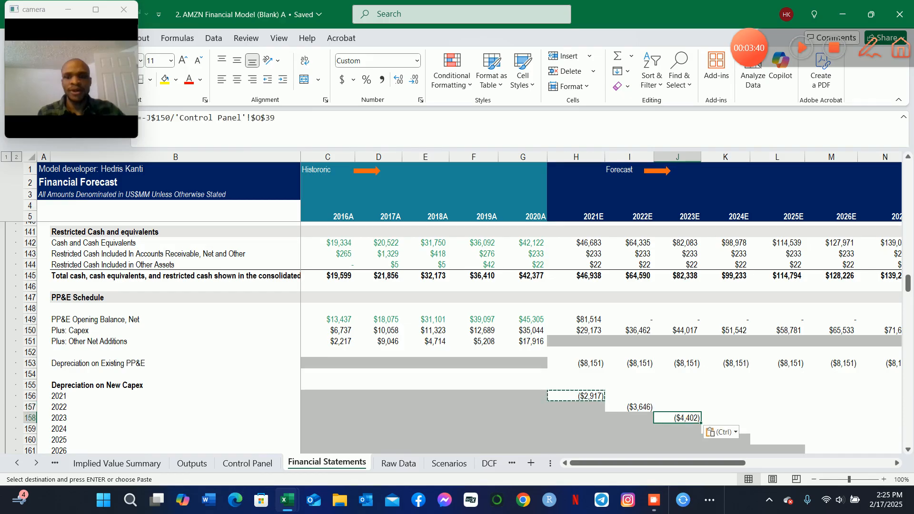
pyautogui.press('Right')
pyautogui.press('Down')
pyautogui.hotkey('ctrl', 'v')
pyautogui.press('Right')
pyautogui.press('Down')
pyautogui.hotkey('ctrl', 'v')
pyautogui.press('Right')
pyautogui.press('Down')
pyautogui.hotkey('ctrl', 'v')
pyautogui.press('Right')
pyautogui.press('Down')
pyautogui.hotkey('ctrl', 'v')
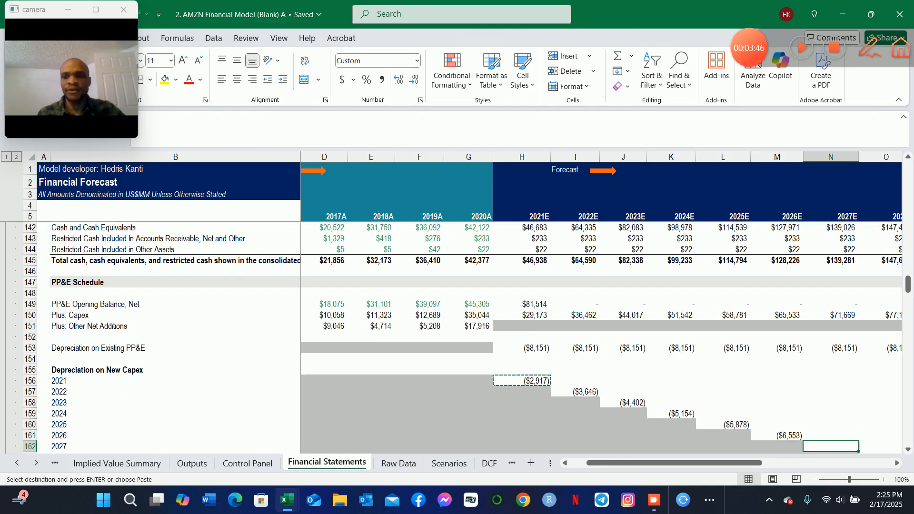
pyautogui.press('Right')
pyautogui.press('Down')
pyautogui.hotkey('ctrl', 'v')
pyautogui.press('Right')
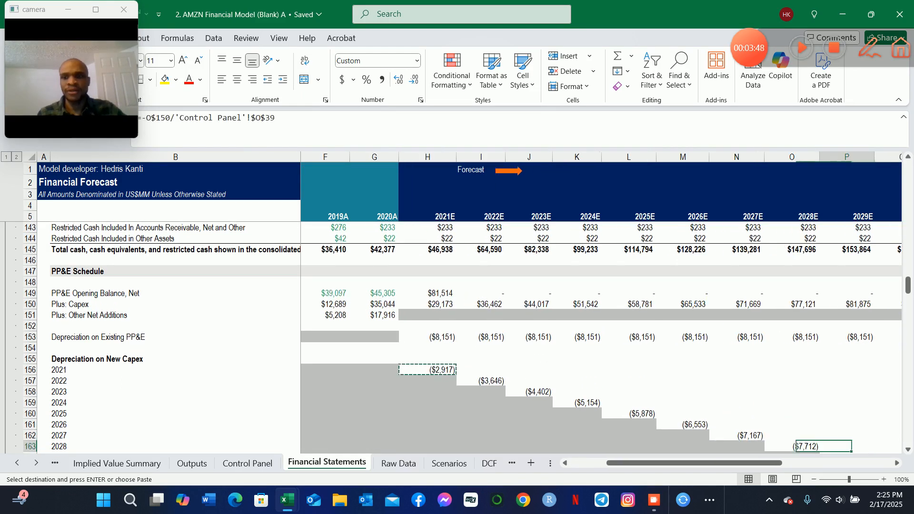
pyautogui.press('Down')
pyautogui.hotkey('ctrl', 'v')
pyautogui.press('Right')
pyautogui.press('Down')
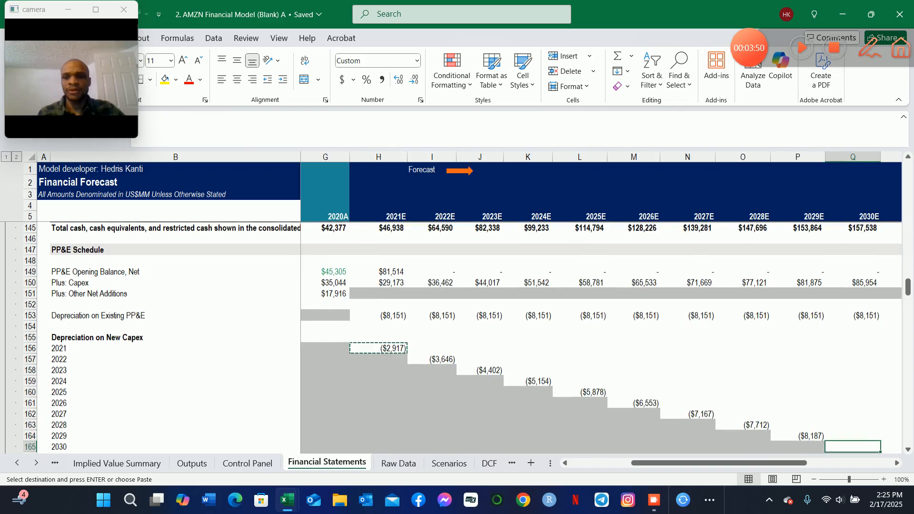
pyautogui.hotkey('ctrl', 'v')
pyautogui.press('Right')
pyautogui.press('Down')
pyautogui.hotkey('ctrl', 'v')
# In the 2021 row's 2022E cell, I156, begin an IF formula whose test starts with the row-anchored year header I$5.
pyautogui.press('Down')
pyautogui.press('Left')
pyautogui.press('Left')
pyautogui.press('Left')
pyautogui.press('Left')
pyautogui.press('Left')
pyautogui.press('Left')
pyautogui.press('Left')
pyautogui.press('Left')
pyautogui.press('Left')
pyautogui.press('Left')
pyautogui.press('Left')
pyautogui.press('Right')
pyautogui.press('Up')
pyautogui.press('Up')
pyautogui.press('Up')
pyautogui.press('Up')
pyautogui.press('Up')
pyautogui.press('Up')
pyautogui.press('Up')
pyautogui.press('Up')
pyautogui.press('Up')
pyautogui.press('Up')
pyautogui.press('Up')
pyautogui.press('Right')
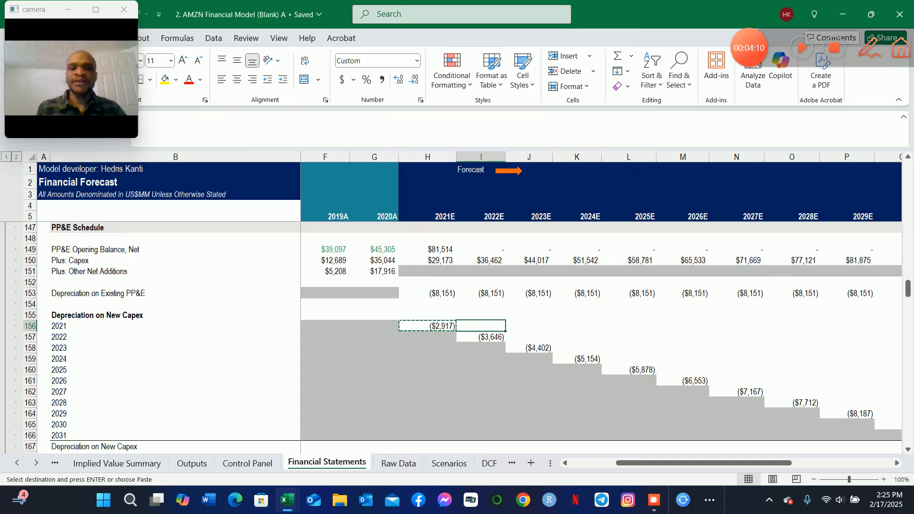
pyautogui.write('=')
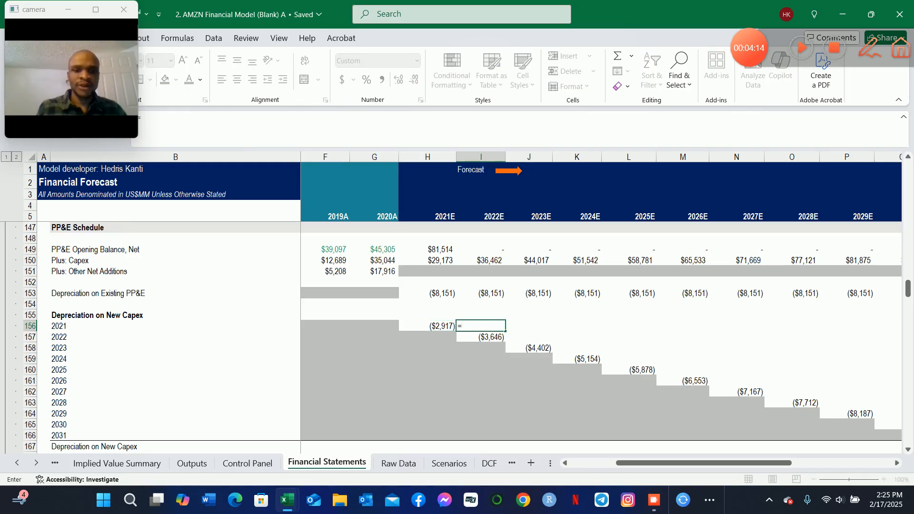
pyautogui.write('if(')
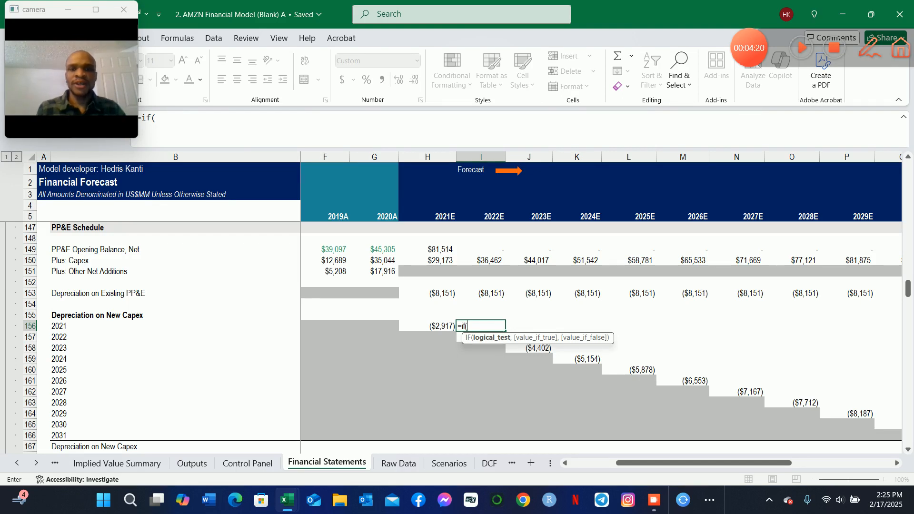
pyautogui.click(480, 216)
pyautogui.press('F4')
pyautogui.press('F4')
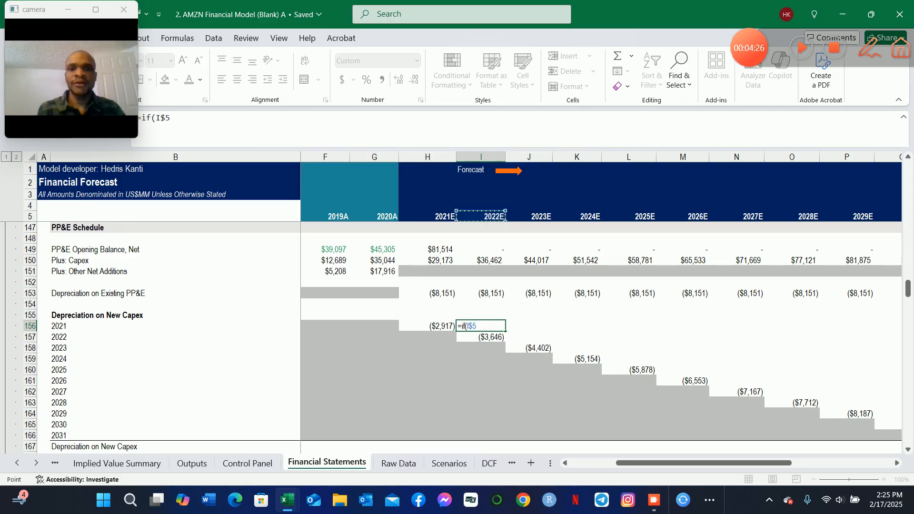
# Make the I156 test check for greater than the 2021 row label, using the column-anchored reference $B156.
pyautogui.write('>')
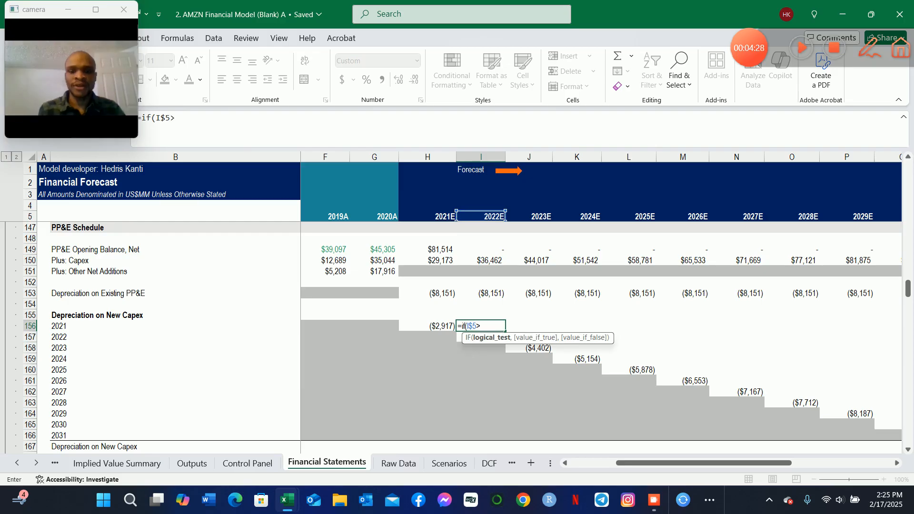
pyautogui.press('Left')
pyautogui.press('Left')
pyautogui.press('Left')
pyautogui.press('Left')
pyautogui.press('Left')
pyautogui.press('Left')
pyautogui.press('Left')
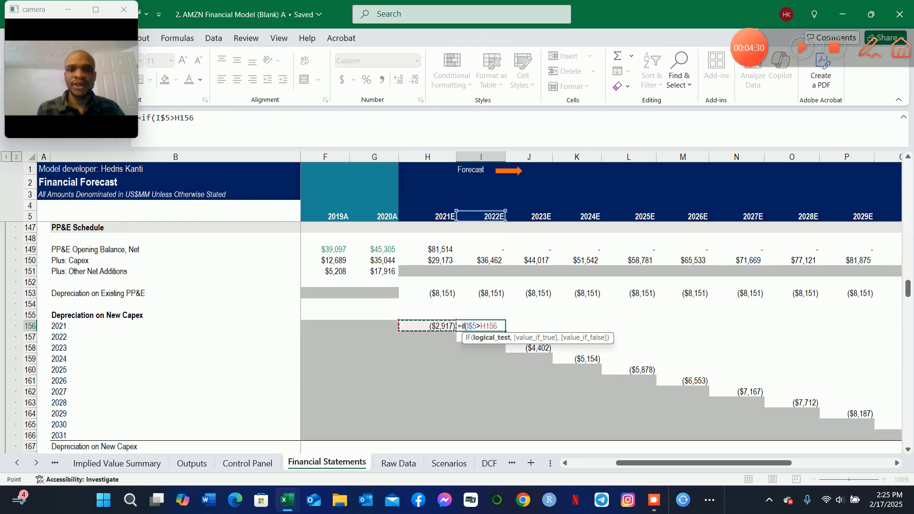
pyautogui.press('Left')
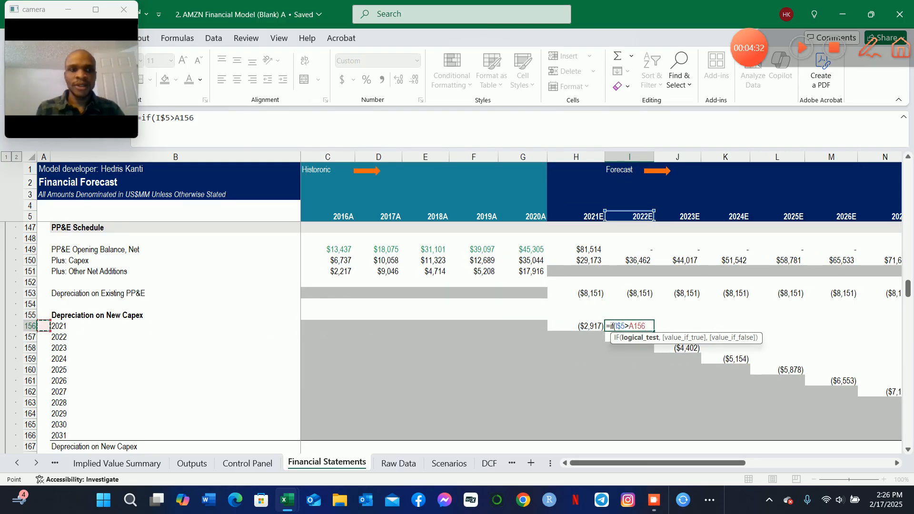
pyautogui.press('Right')
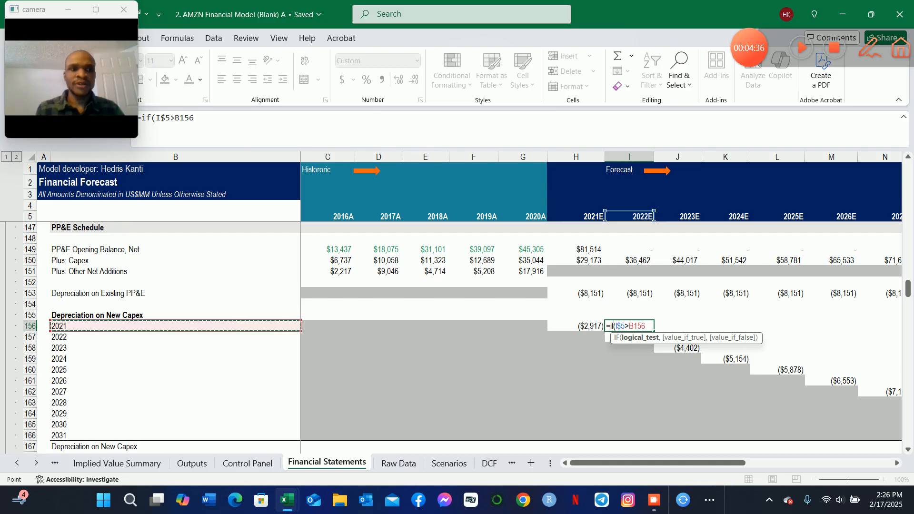
pyautogui.press('F4')
pyautogui.press('F4')
pyautogui.press('F4')
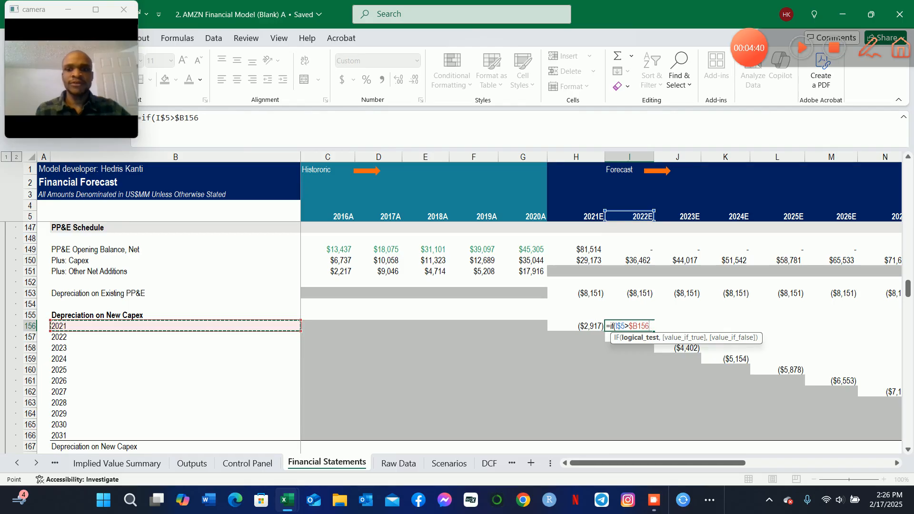
# Complete the I156 test by adding the Control Panel's asset average useful life, anchored as $O$39, minus 1 to $B156.
pyautogui.write('+')
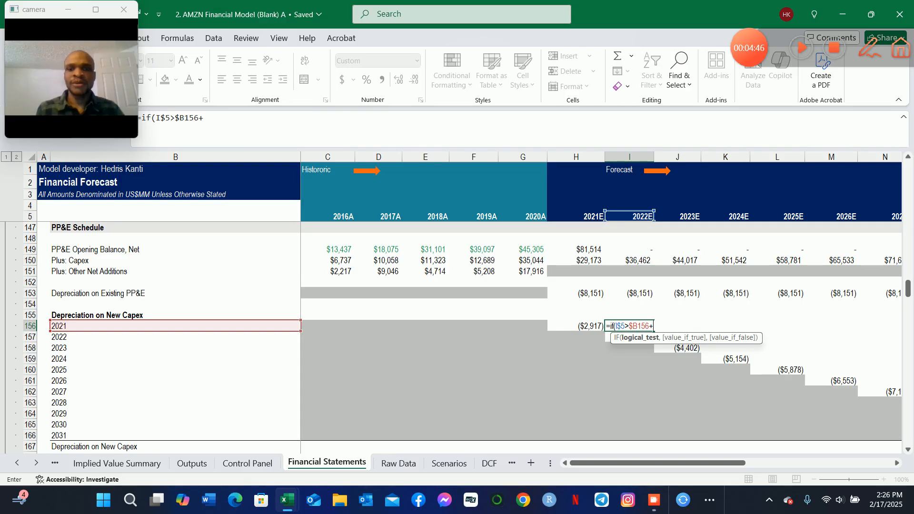
pyautogui.hotkey('ctrl', 'pageup')
pyautogui.press('Down')
pyautogui.press('Down')
pyautogui.press('Down')
pyautogui.press('Down')
pyautogui.press('Down')
pyautogui.press('Down')
pyautogui.press('Down')
pyautogui.press('Down')
pyautogui.press('Down')
pyautogui.press('Right')
pyautogui.press('Right')
pyautogui.press('Right')
pyautogui.press('Right')
pyautogui.press('Right')
pyautogui.press('Right')
pyautogui.press('Right')
pyautogui.press('Right')
pyautogui.press('Right')
pyautogui.press('Right')
pyautogui.press('Right')
pyautogui.press('Right')
pyautogui.press('Right')
pyautogui.press('Right')
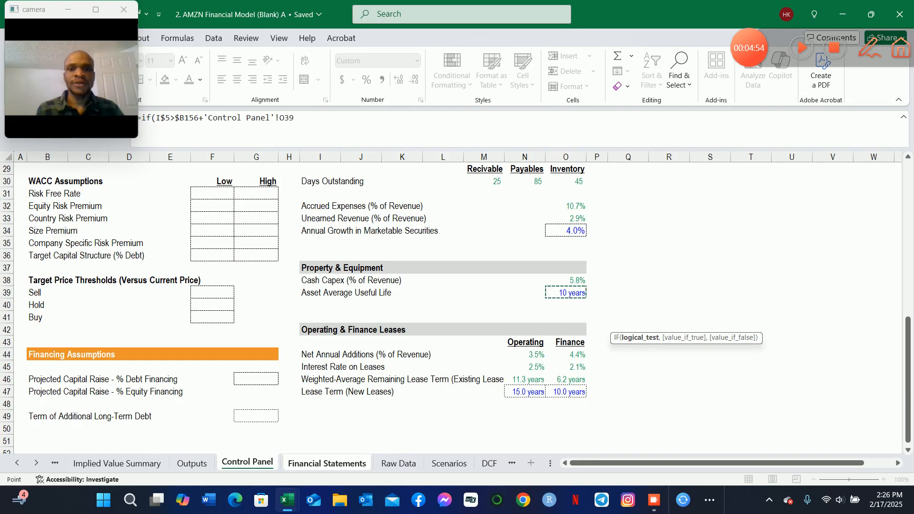
pyautogui.press('F4')
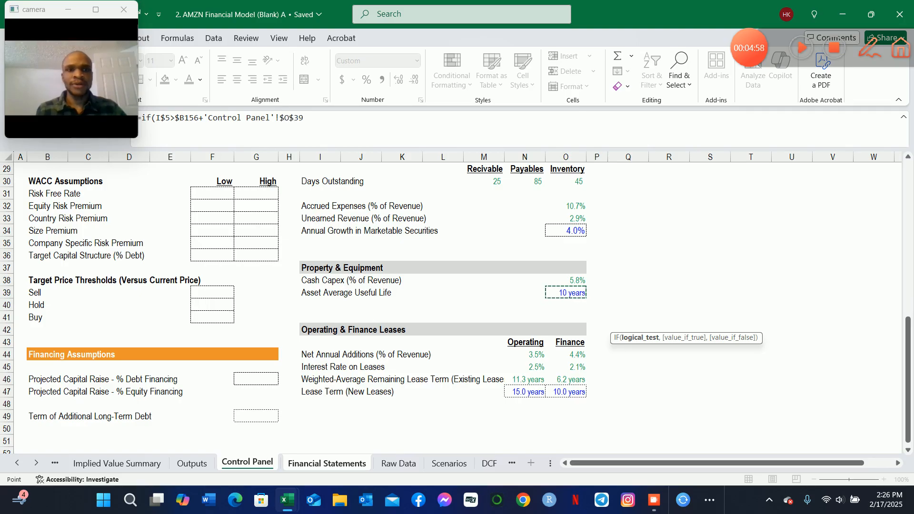
pyautogui.hotkey('ctrl', 'pagedown')
pyautogui.write('-')
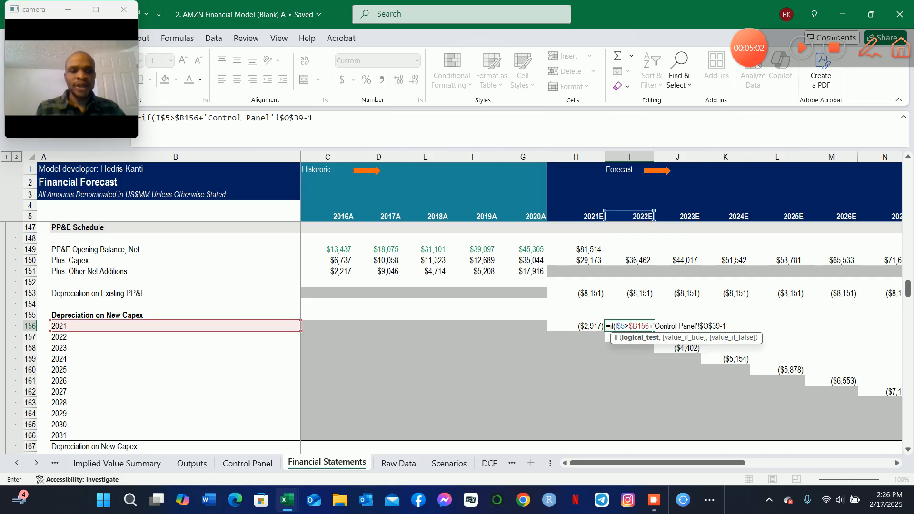
pyautogui.write('1,')
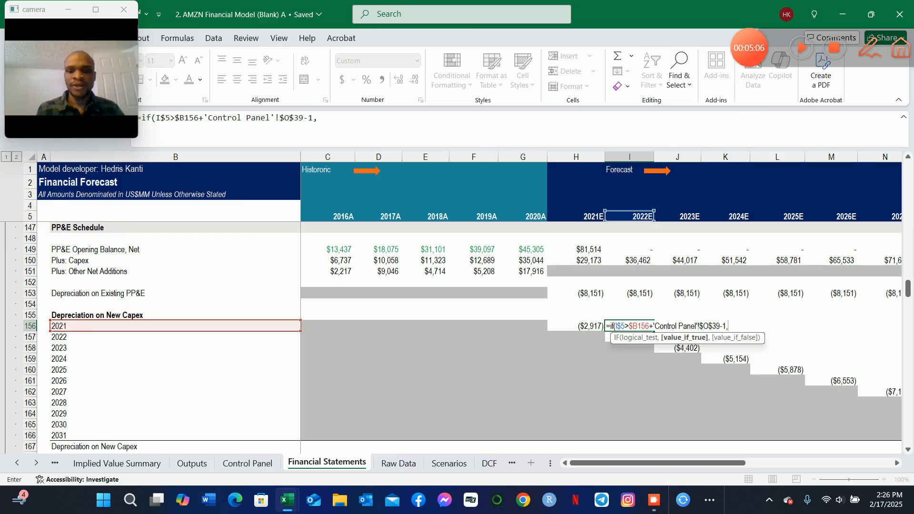
# Finish the I156 formula so it returns 0 when the test is true and the previous year's depreciation, H156, otherwise.
pyautogui.write('0')
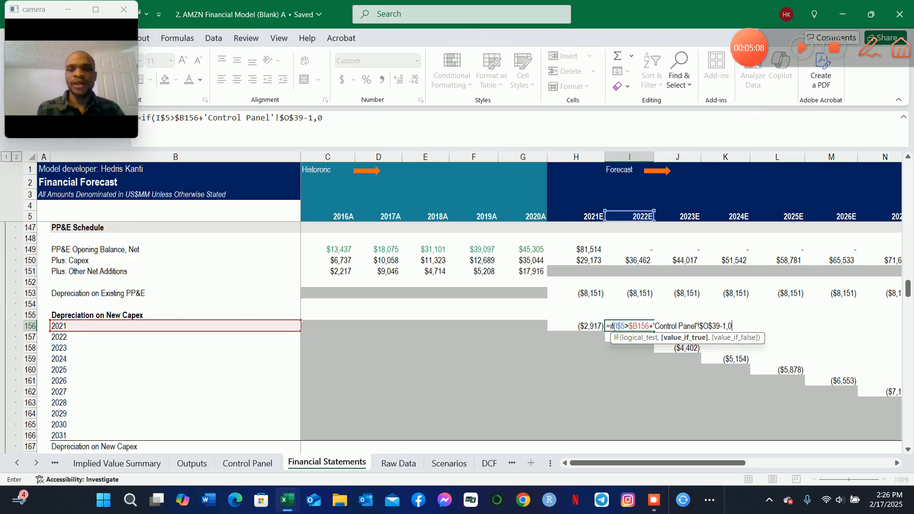
pyautogui.write(',')
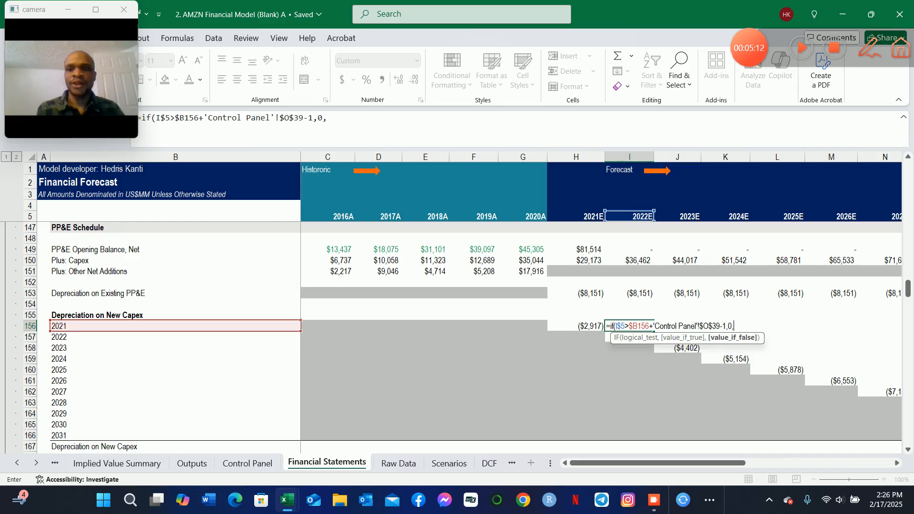
pyautogui.press('Left')
pyautogui.press('Left')
pyautogui.press('Right')
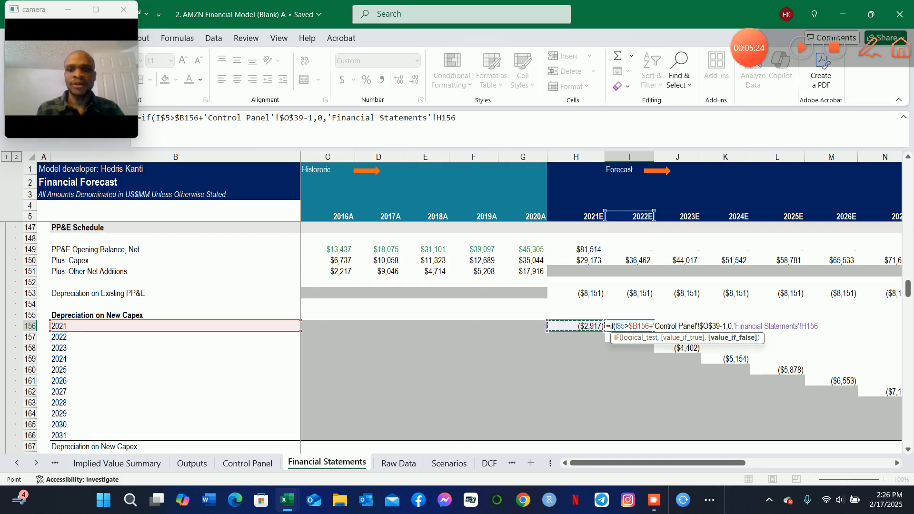
pyautogui.write(')')
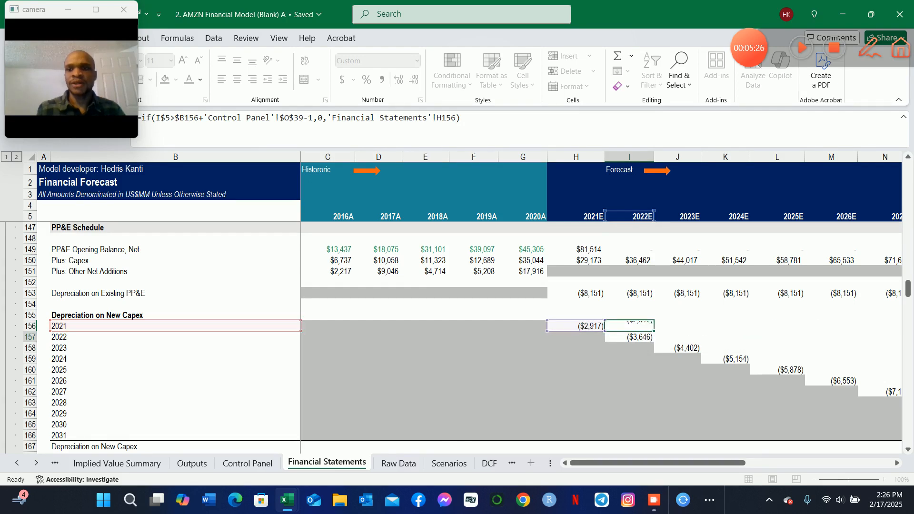
pyautogui.press('Return')
# Check the I156 formula's references and fill it across the 2021 row through 2031E, R156.
pyautogui.press('Up')
pyautogui.press('F2')
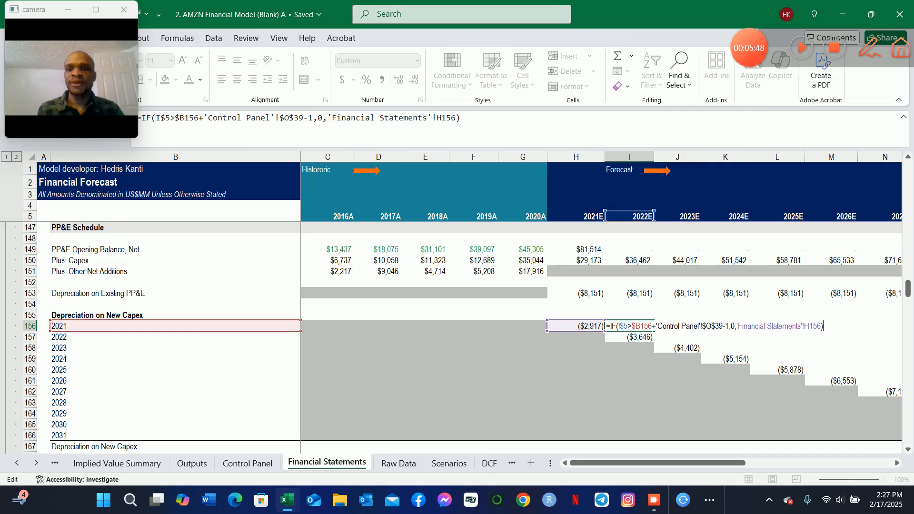
pyautogui.hotkey('ctrl', 'Return')
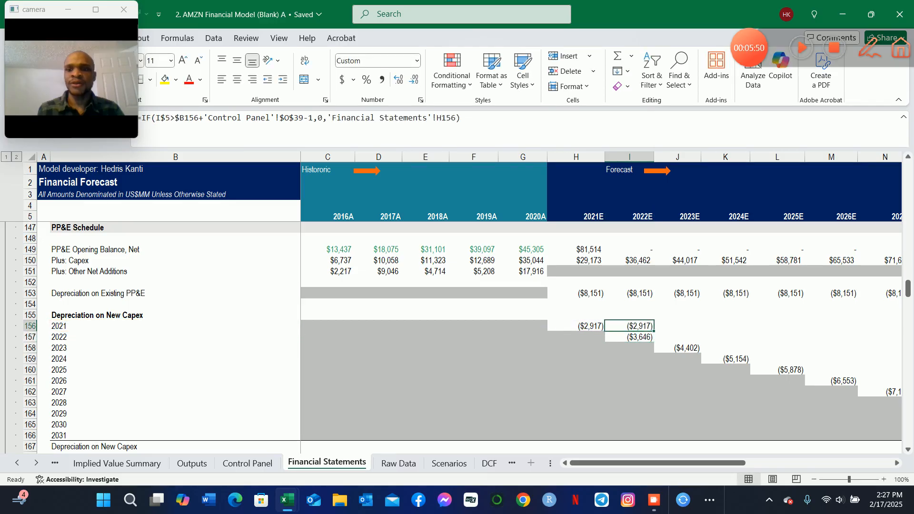
pyautogui.hotkey('shift', 'Right')
pyautogui.hotkey('shift', 'Right')
pyautogui.hotkey('shift', 'Right')
pyautogui.hotkey('shift', 'Right')
pyautogui.hotkey('shift', 'Right')
pyautogui.hotkey('shift', 'Right')
pyautogui.hotkey('shift', 'Right')
pyautogui.hotkey('shift', 'Right')
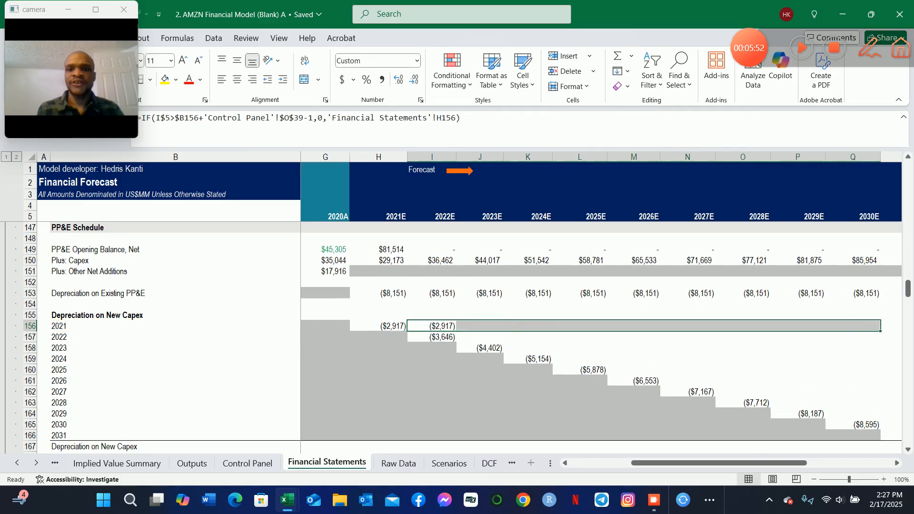
pyautogui.hotkey('shift', 'Right')
pyautogui.hotkey('ctrl', 'r')
# Review the 2021 row's depreciation formulas from 2021E to 2031E and check the total of H156:R156.
pyautogui.press('Right')
pyautogui.press('Right')
pyautogui.press('Right')
pyautogui.press('Right')
pyautogui.press('Right')
pyautogui.press('Right')
pyautogui.press('Right')
pyautogui.press('Right')
pyautogui.press('Right')
pyautogui.press('Right')
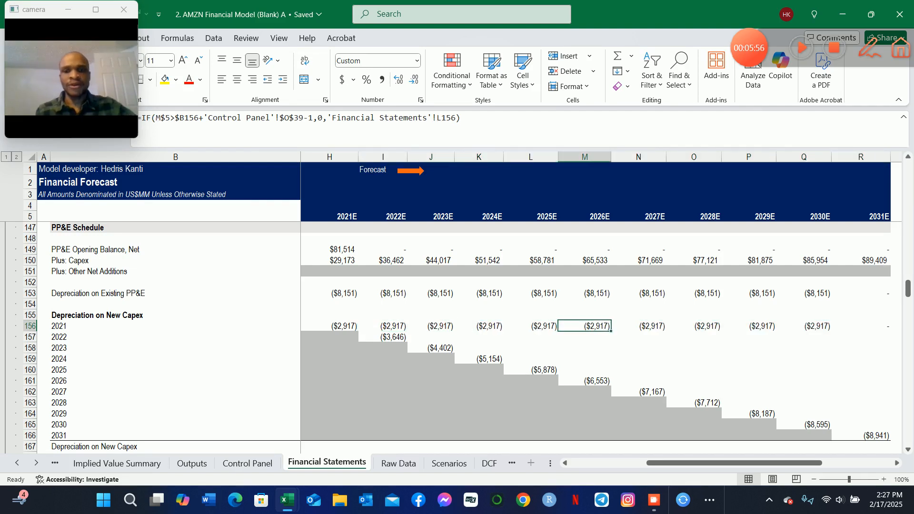
pyautogui.press('Left')
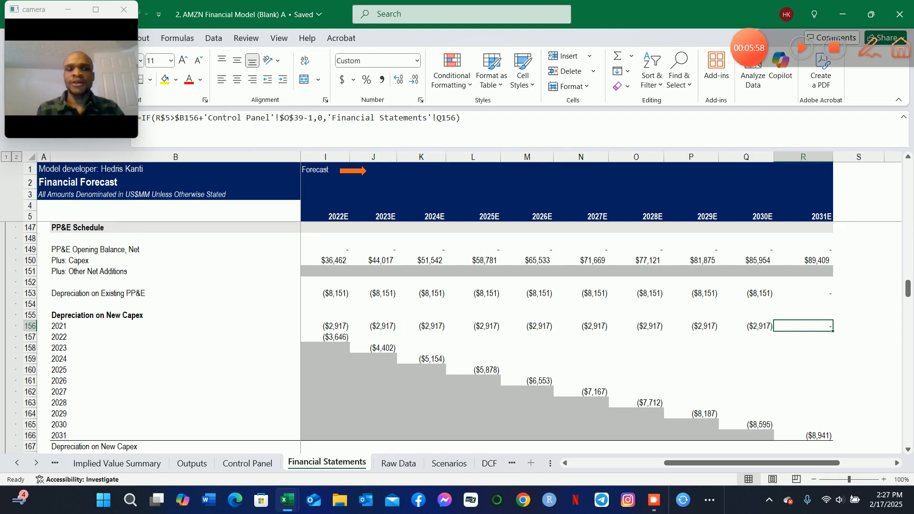
pyautogui.press('Left')
pyautogui.press('Left')
pyautogui.press('Left')
pyautogui.press('Left')
pyautogui.press('Left')
pyautogui.press('Left')
pyautogui.press('Left')
pyautogui.press('Left')
pyautogui.press('Left')
pyautogui.press('Left')
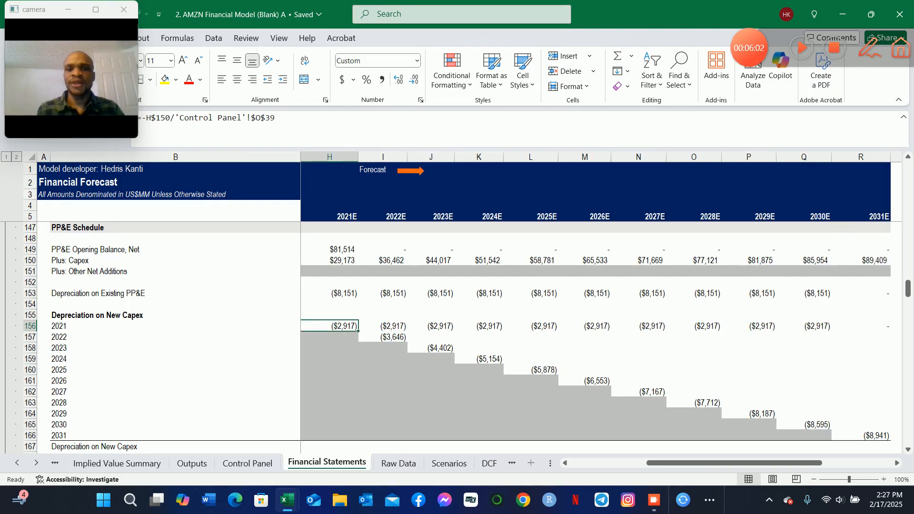
pyautogui.hotkey('ctrl', 'shift', 'Right')
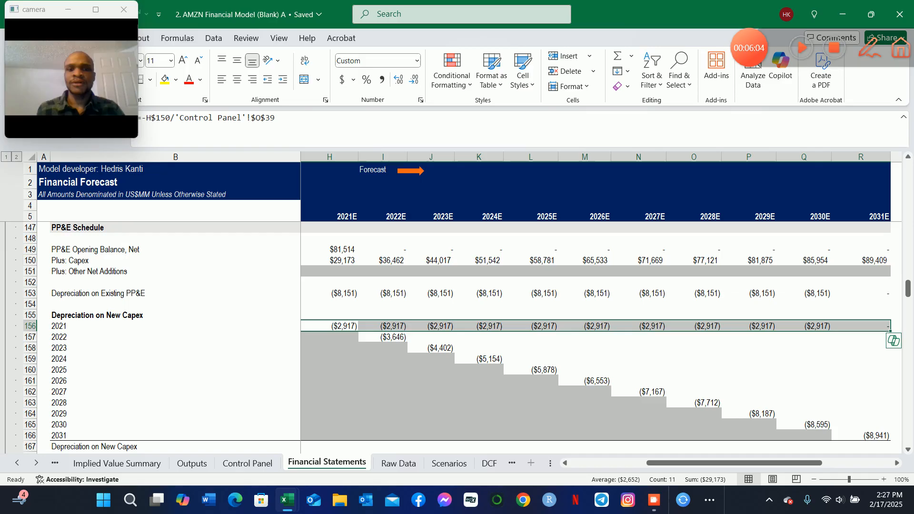
# Copy the 2021 row's formulas from 2023E to 2031E, J156:R156, into the 2022 row starting at J157.
pyautogui.press('Right')
pyautogui.press('Right')
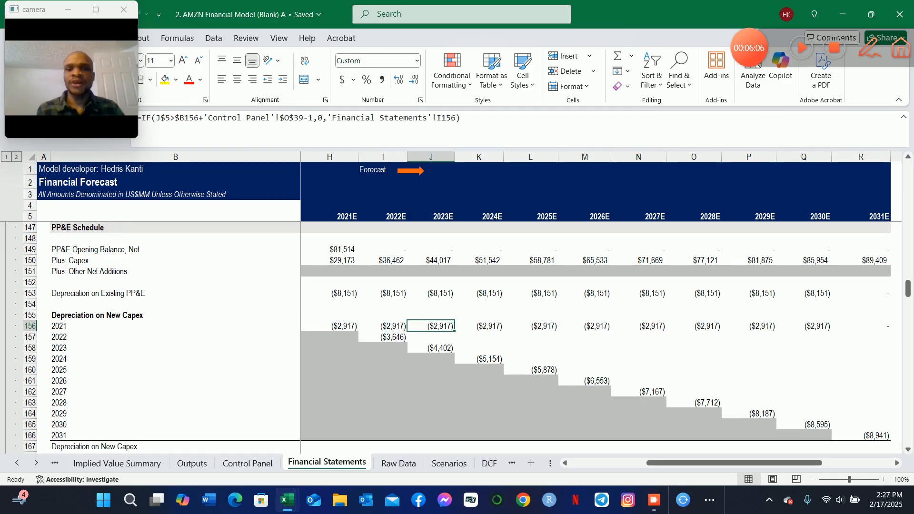
pyautogui.hotkey('ctrl', 'shift', 'Right')
pyautogui.hotkey('ctrl', 'c')
pyautogui.press('Down')
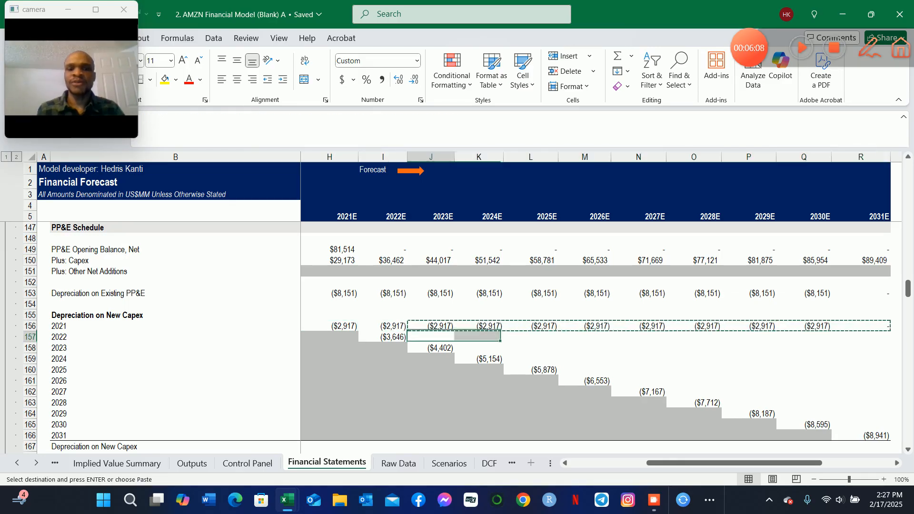
pyautogui.hotkey('ctrl', 'v')
# Copy the 2022 row's formulas from 2024E to 2031E, K157:R157, into the 2023 row starting at K158.
pyautogui.press('Right')
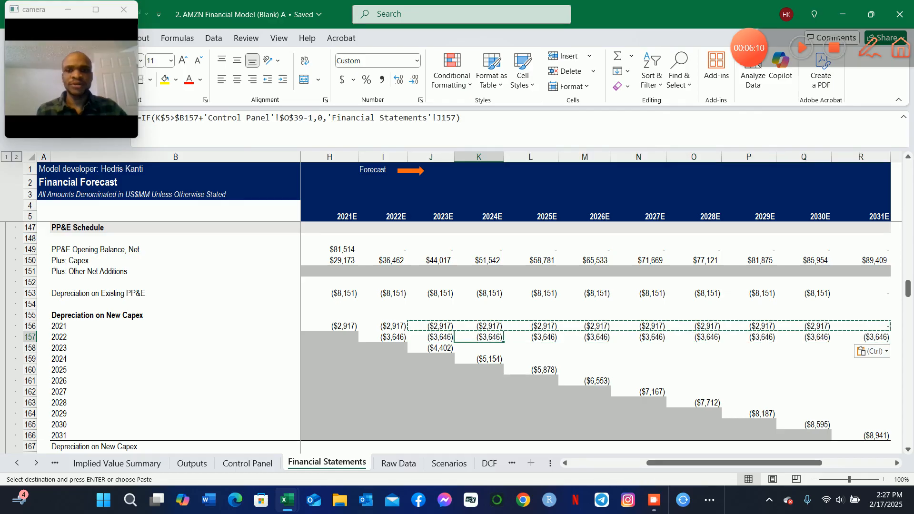
pyautogui.hotkey('ctrl', 'shift', 'Right')
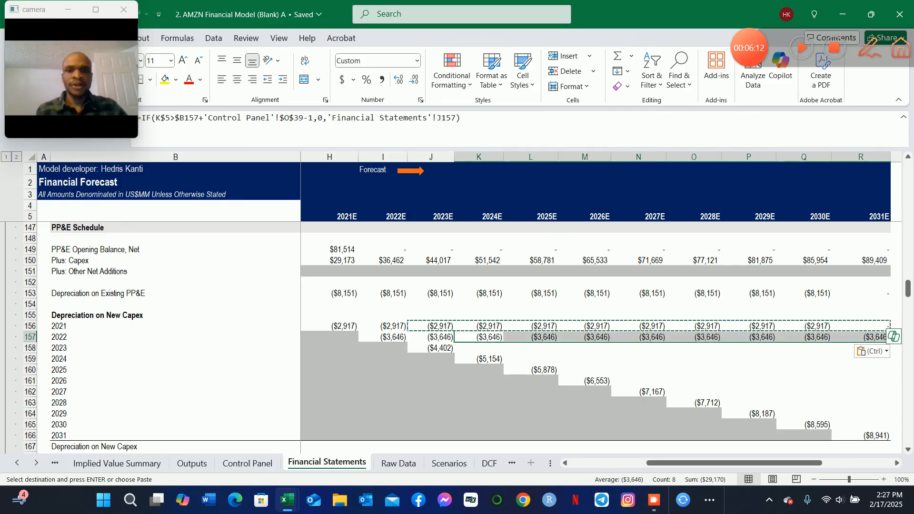
pyautogui.press('ctrl')
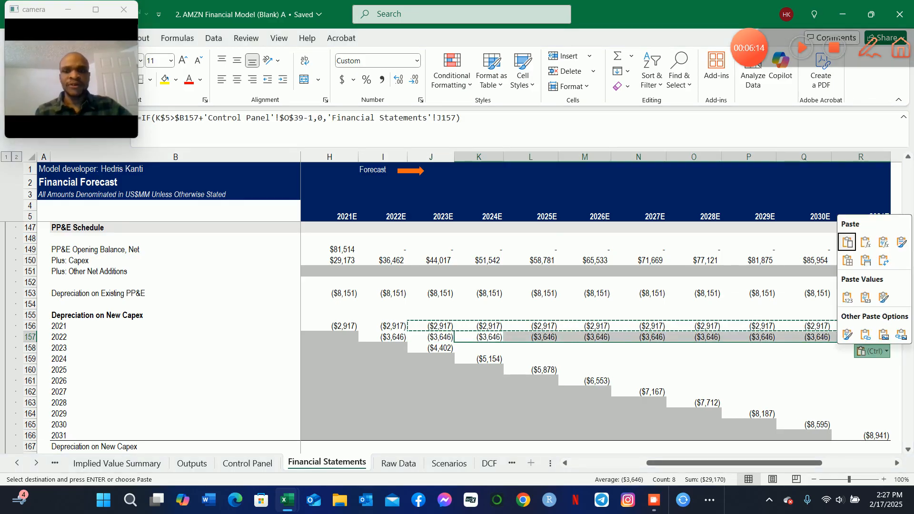
pyautogui.press('Escape')
pyautogui.hotkey('ctrl', 'v')
pyautogui.hotkey('ctrl', 'c')
pyautogui.press('Down')
pyautogui.hotkey('ctrl', 'v')
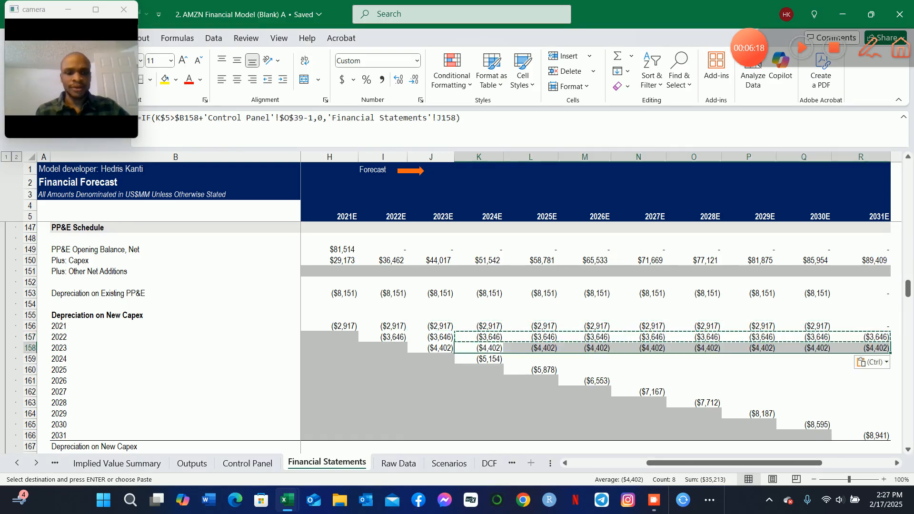
# Copy the 2023 row's formulas from 2025E to 2031E, L158:R158, into the 2024 row starting at L159.
pyautogui.press('Right')
pyautogui.hotkey('ctrl', 'shift', 'Right')
pyautogui.hotkey('ctrl', 'c')
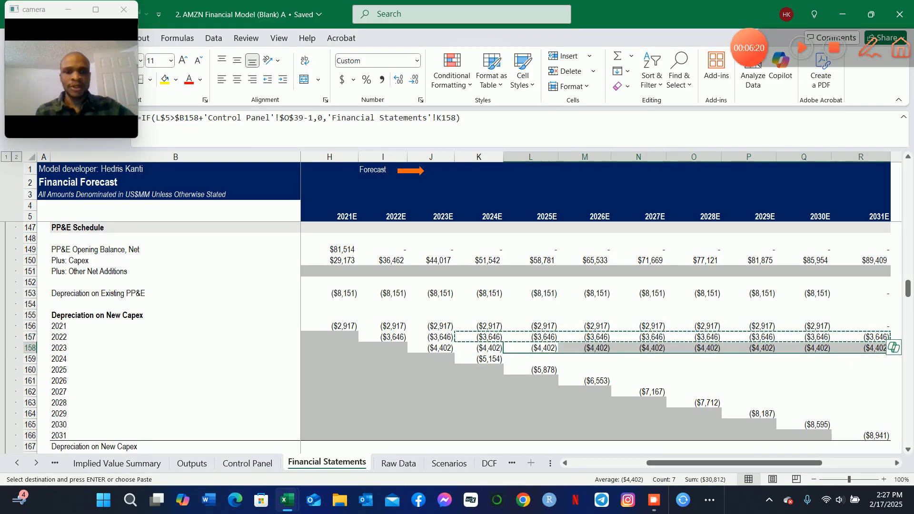
pyautogui.press('Down')
pyautogui.hotkey('ctrl', 'v')
# Copy the 2024 row's formulas from 2026E to 2031E, M159:R159, into the 2025 row starting at M160.
pyautogui.press('Right')
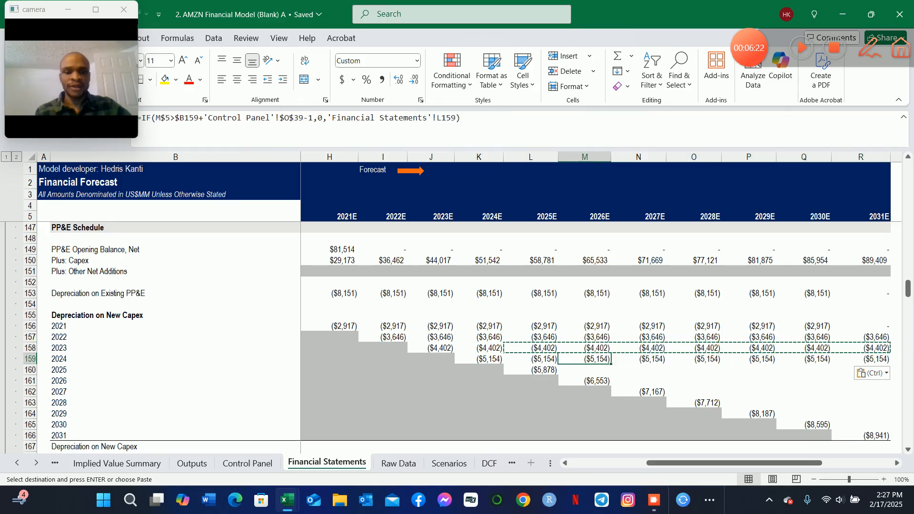
pyautogui.hotkey('ctrl', 'shift', 'Right')
pyautogui.hotkey('ctrl', 'c')
pyautogui.press('Down')
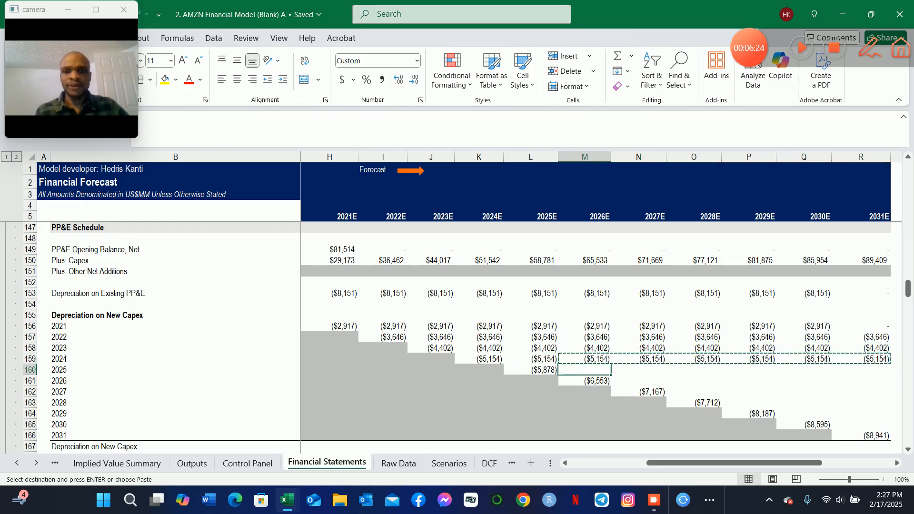
pyautogui.hotkey('ctrl', 'v')
# Copy the 2025 row's formulas from 2027E to 2031E, N160:R160, into the 2026 row starting at N161.
pyautogui.press('Right')
pyautogui.hotkey('ctrl', 'shift', 'Right')
pyautogui.hotkey('ctrl', 'c')
pyautogui.press('Down')
pyautogui.hotkey('ctrl', 'v')
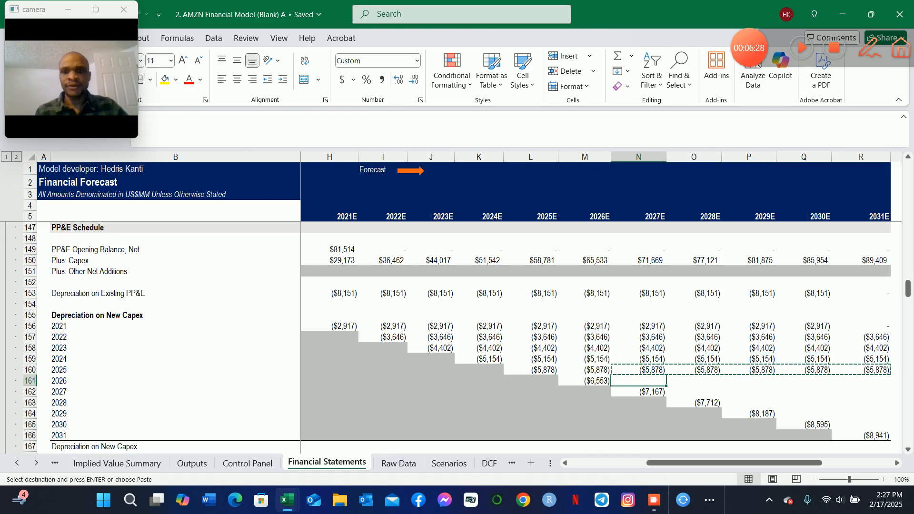
# Copy the 2026 row's formulas from 2028E to 2031E, O161:R161, into the 2027 row starting at O162.
pyautogui.press('Right')
pyautogui.hotkey('ctrl', 'shift', 'Right')
pyautogui.hotkey('ctrl', 'c')
pyautogui.press('Down')
pyautogui.hotkey('ctrl', 'v')
# Copy the 2027 row's formulas from 2029E to 2031E, P162:R162, into the 2028 row starting at P163.
pyautogui.press('Right')
pyautogui.hotkey('ctrl', 'shift', 'Right')
pyautogui.hotkey('ctrl', 'c')
pyautogui.press('Down')
pyautogui.hotkey('ctrl', 'v')
# Copy the 2028 row's formulas for 2030E and 2031E, Q163:R163, into the 2029 row starting at Q164.
pyautogui.press('Right')
pyautogui.hotkey('ctrl', 'shift', 'Right')
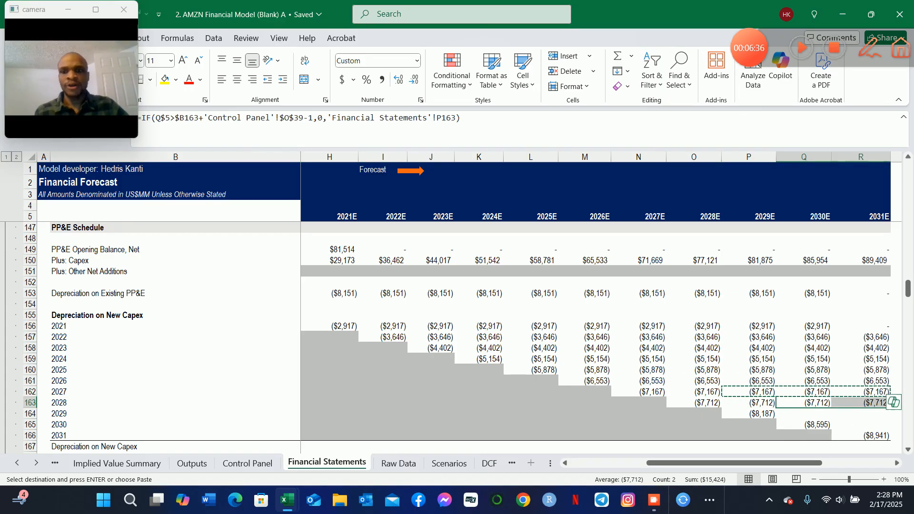
pyautogui.hotkey('ctrl', 'c')
pyautogui.press('Down')
pyautogui.hotkey('ctrl', 'v')
# Copy the 2029 row's 2031E formula, R164, into the 2030 row at R165 and end the copy mode.
pyautogui.press('Right')
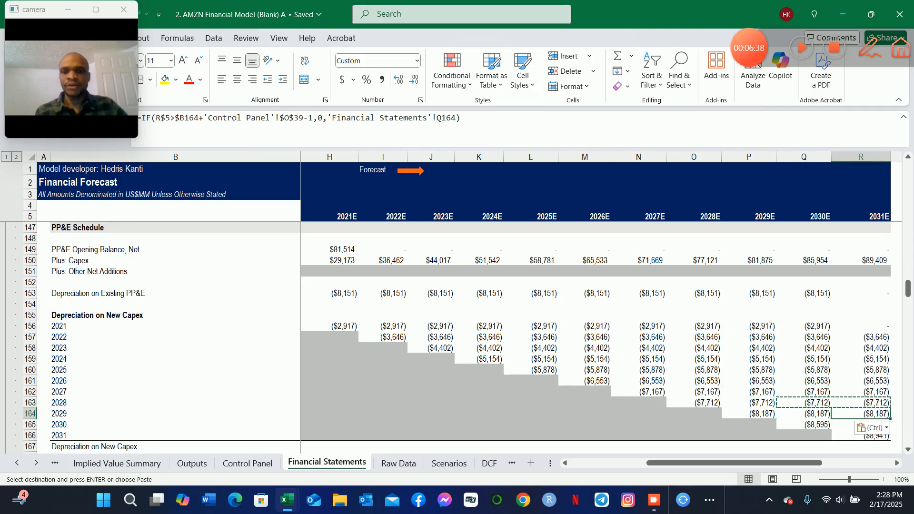
pyautogui.hotkey('ctrl', 'c')
pyautogui.press('Down')
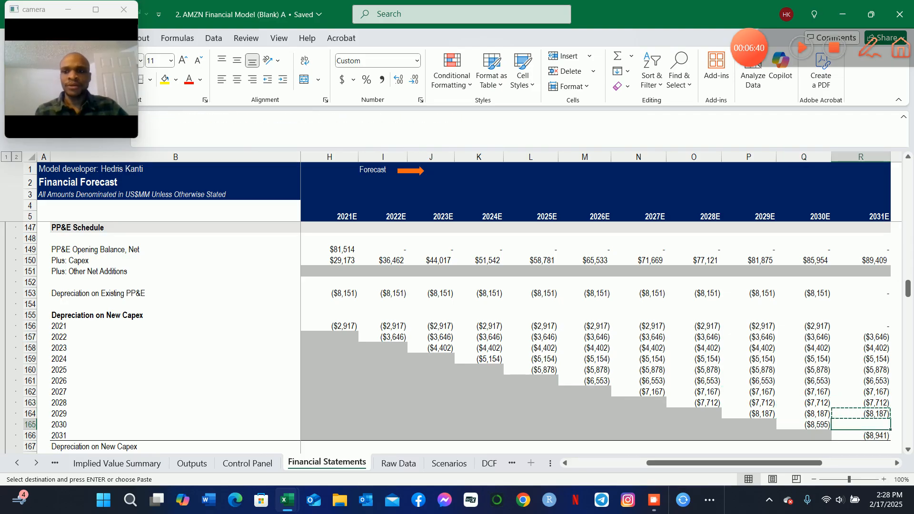
pyautogui.hotkey('ctrl', 'v')
pyautogui.press('Down')
pyautogui.press('Down')
pyautogui.press('Down')
pyautogui.press('Escape')
# Enter =SUM(C156:C166) in the Depreciation on New Capex total row for 2016A, C167.
pyautogui.press('Up')
pyautogui.press('Left')
pyautogui.press('Left')
pyautogui.press('Left')
pyautogui.press('Left')
pyautogui.press('Left')
pyautogui.press('Left')
pyautogui.press('Left')
pyautogui.press('Left')
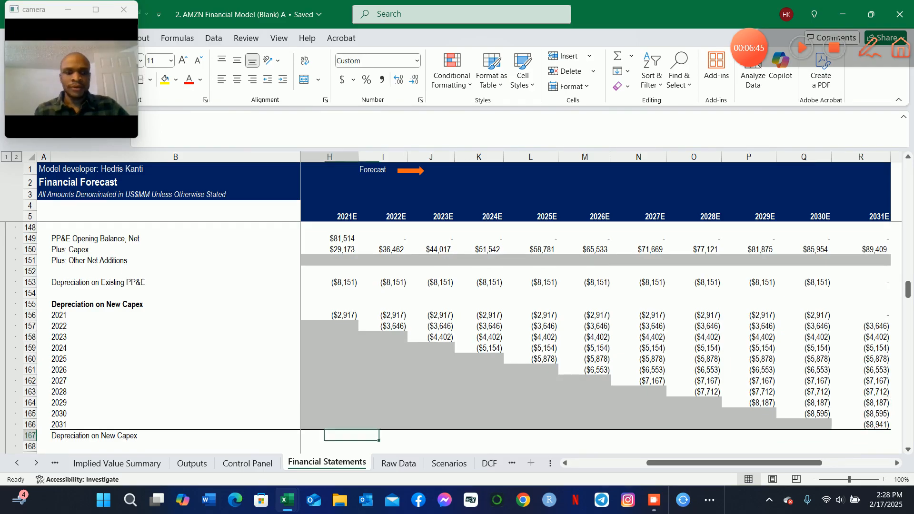
pyautogui.press('Left')
pyautogui.press('Left')
pyautogui.press('Left')
pyautogui.press('Left')
pyautogui.press('Left')
pyautogui.press('Left')
pyautogui.press('Left')
pyautogui.press('Left')
pyautogui.press('Right')
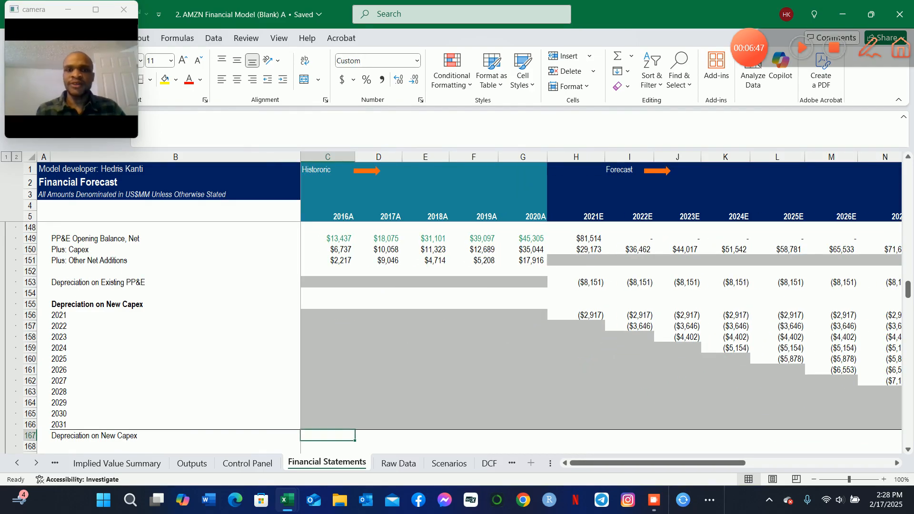
pyautogui.scroll(-1, 457, 304)
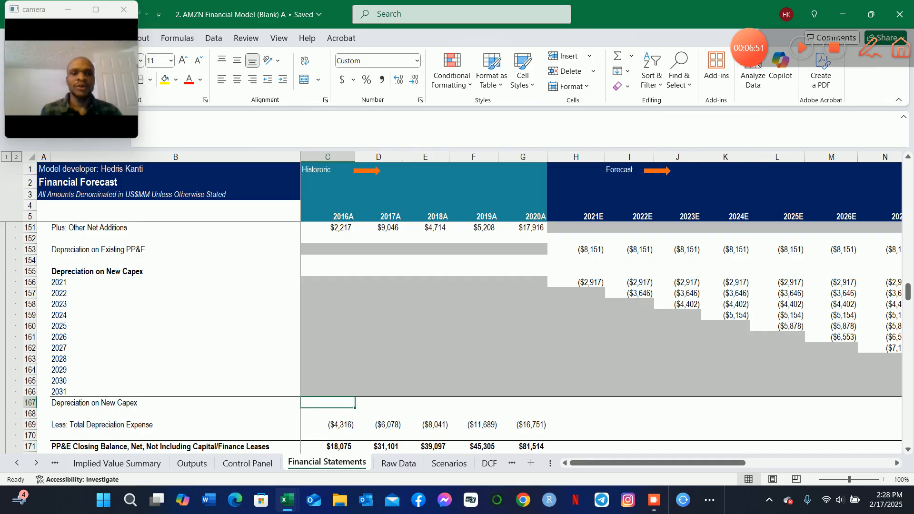
pyautogui.write('=sum(')
pyautogui.press('Up')
pyautogui.hotkey('shift', 'Up')
pyautogui.hotkey('shift', 'Up')
pyautogui.hotkey('shift', 'Up')
pyautogui.hotkey('shift', 'Up')
pyautogui.hotkey('shift', 'Up')
pyautogui.hotkey('shift', 'Up')
pyautogui.hotkey('shift', 'Up')
pyautogui.hotkey('shift', 'Up')
pyautogui.hotkey('shift', 'Up')
pyautogui.hotkey('shift', 'Up')
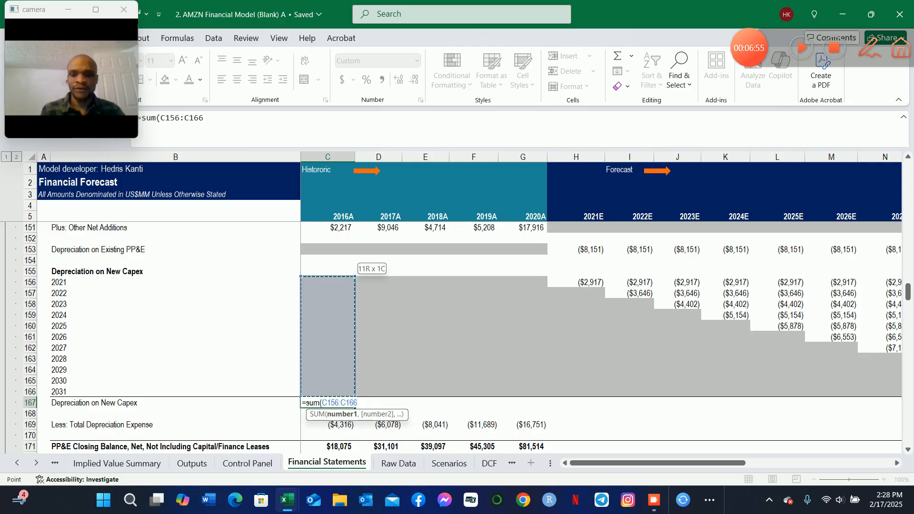
pyautogui.press('Return')
# Select the Depreciation on New Capex total row from 2016A, C167, through 2030E, Q167, to fill its sum formula across.
pyautogui.press('Up')
pyautogui.hotkey('shift', 'Right')
pyautogui.hotkey('shift', 'Right')
pyautogui.hotkey('shift', 'Right')
pyautogui.hotkey('shift', 'Right')
pyautogui.hotkey('shift', 'Right')
pyautogui.hotkey('shift', 'Right')
pyautogui.hotkey('shift', 'Right')
pyautogui.hotkey('shift', 'Right')
pyautogui.hotkey('shift', 'Right')
pyautogui.hotkey('shift', 'Right')
pyautogui.hotkey('shift', 'Right')
pyautogui.hotkey('shift', 'Right')
pyautogui.hotkey('shift', 'Right')
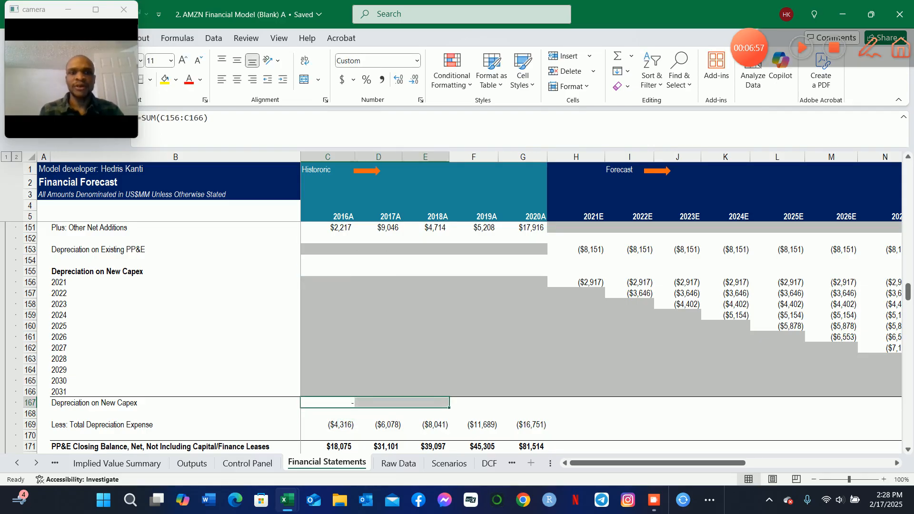
pyautogui.hotkey('shift', 'Right')
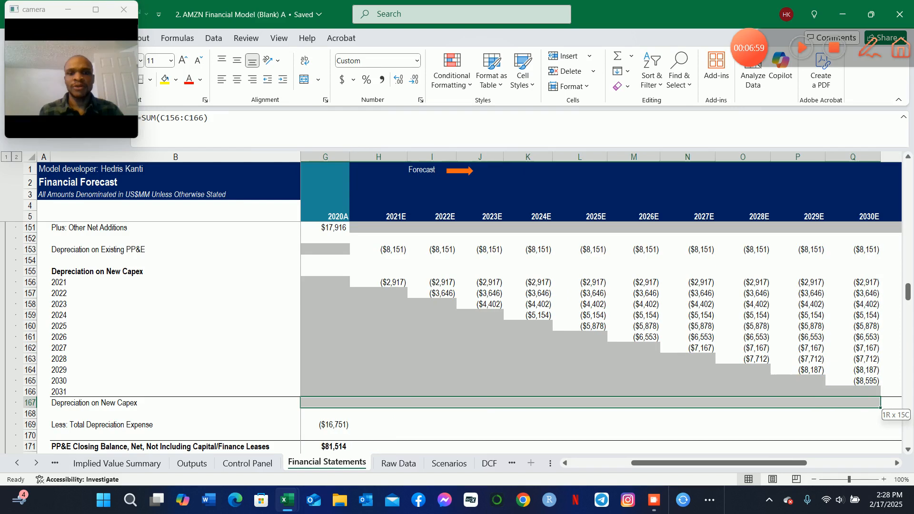